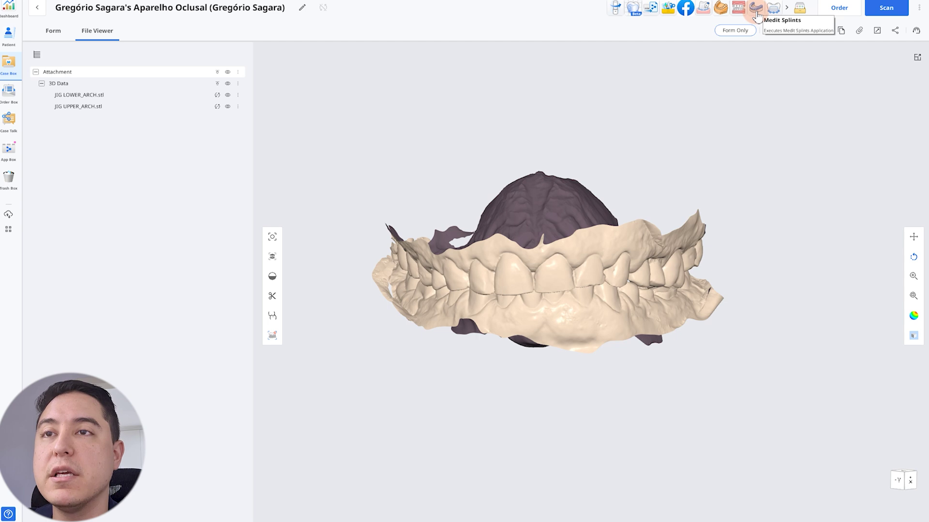
Step: Launch Medit Splints from the JIG arch case's File Viewer
click(756, 16)
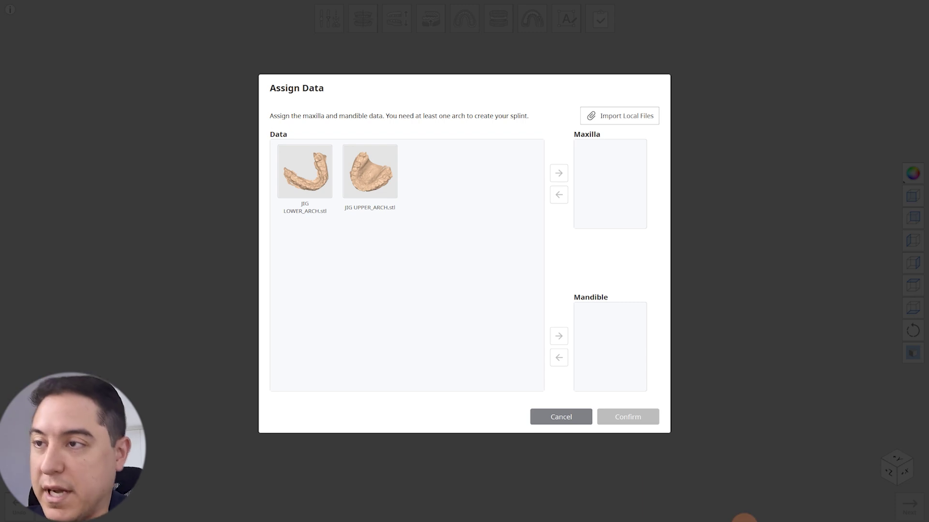
Step: Assign JIG UPPER_ARCH.stl to Maxilla and JIG LOWER_ARCH.stl to Mandible, and confirm
drag(370, 172, 600, 172)
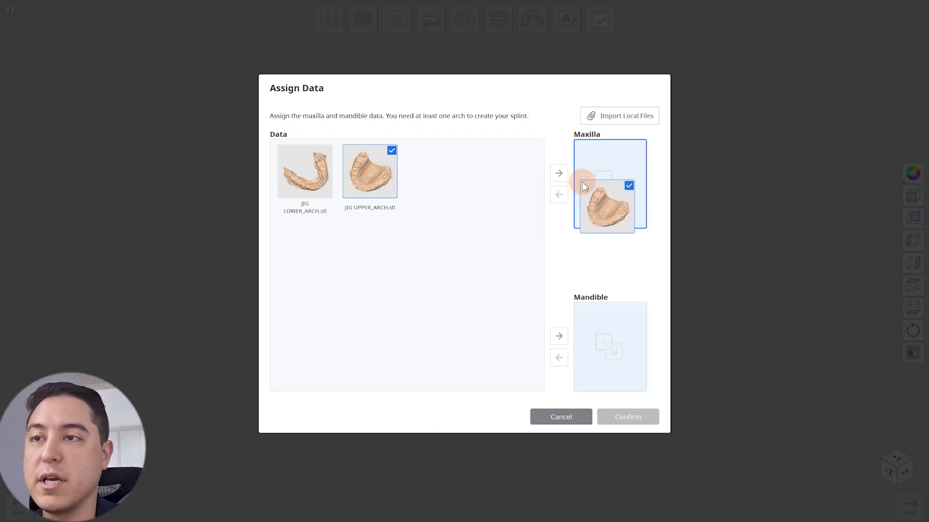
drag(337, 174, 587, 317)
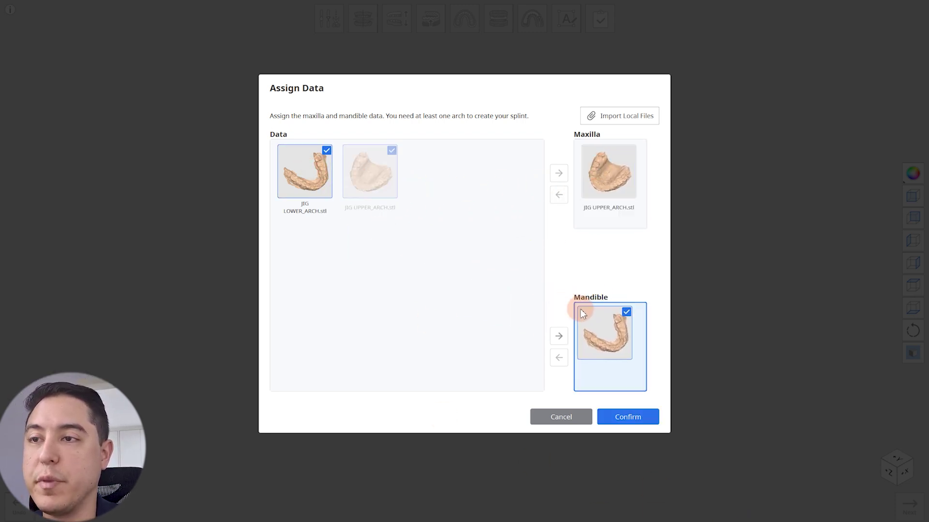
click(635, 425)
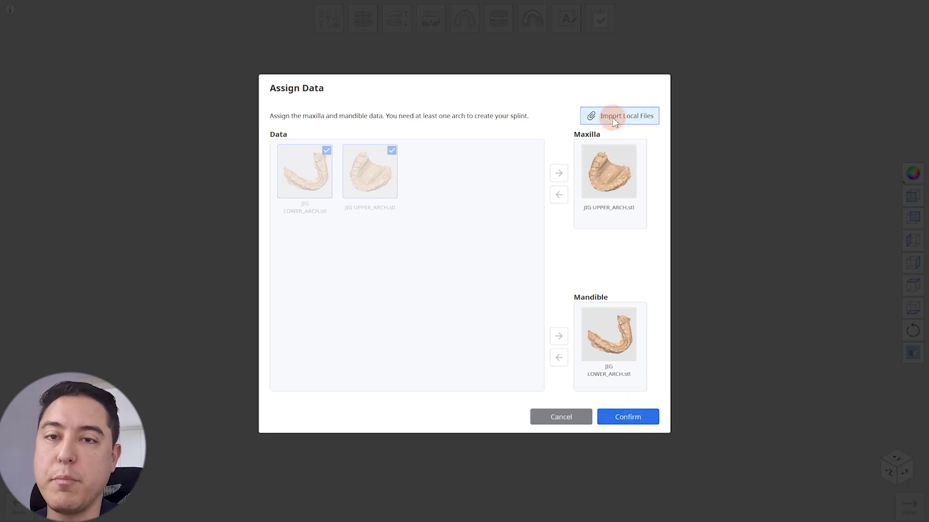
click(640, 417)
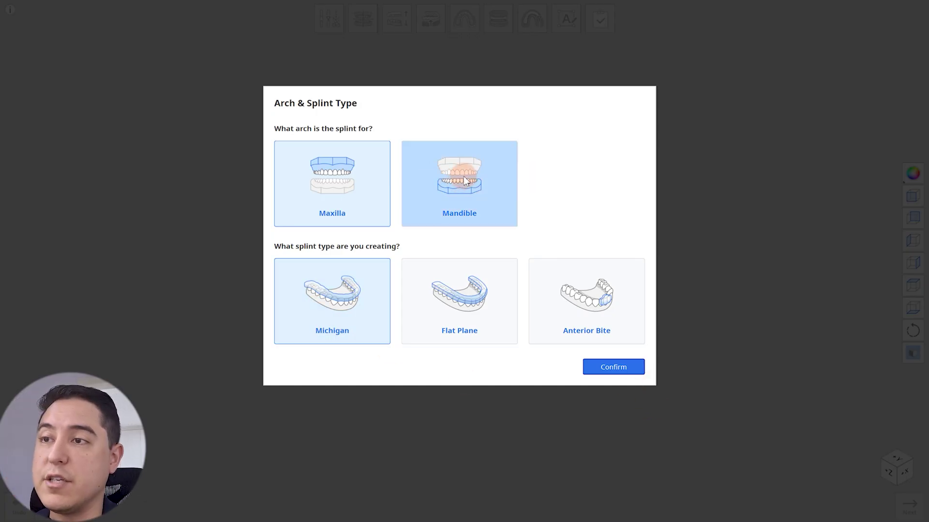
Step: Choose a Michigan splint on the maxilla and confirm the splint type
click(365, 175)
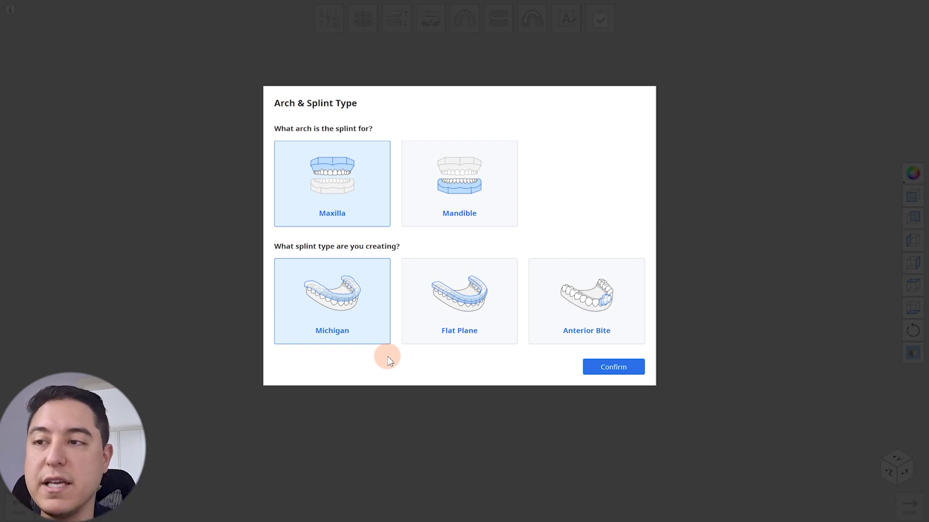
click(451, 331)
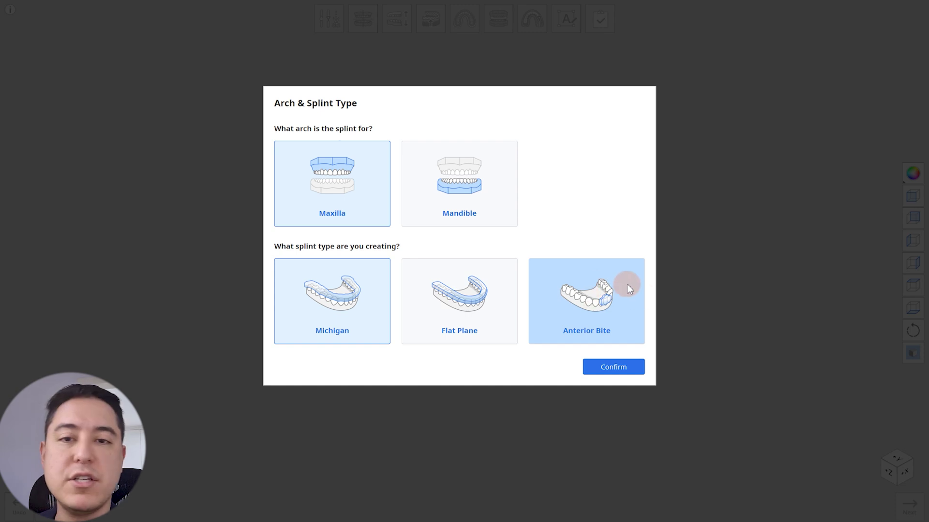
mouse_move(625, 290)
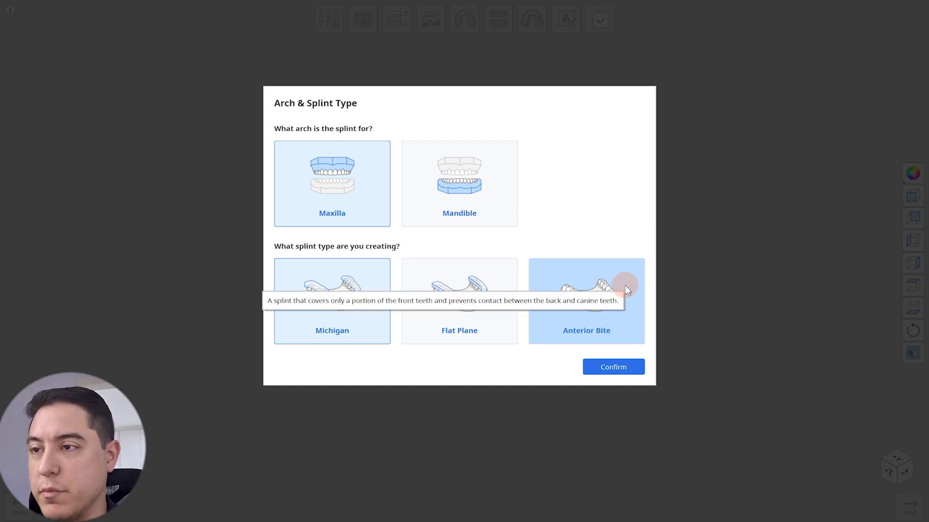
click(613, 367)
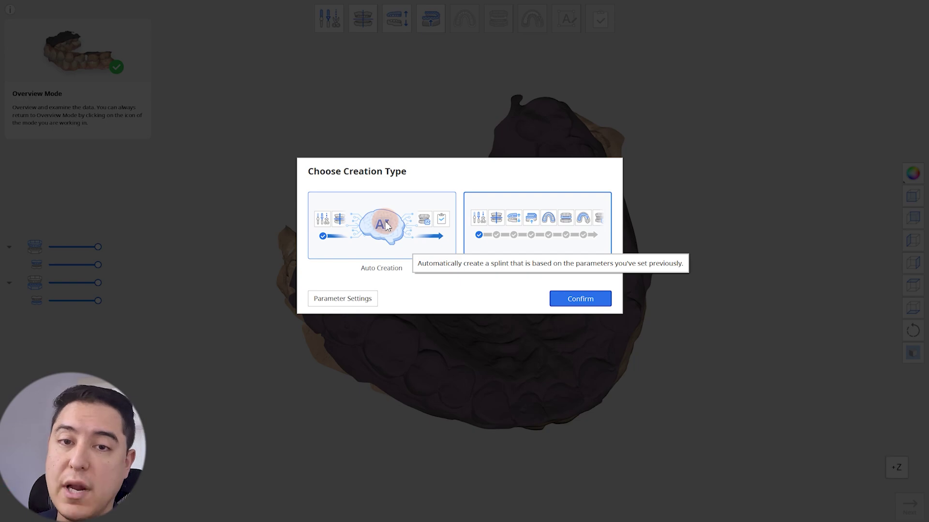
Step: Confirm the creation type and orbit the occluded arches to inspect the bite from front and back
click(596, 300)
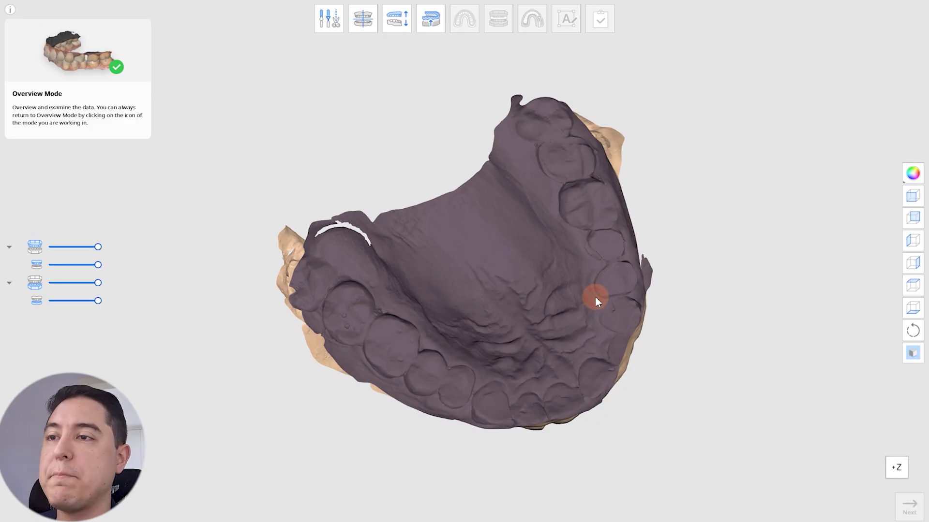
mouse_move(595, 296)
right_down()
mouse_move(502, 321)
mouse_move(514, 265)
mouse_move(540, 327)
right_up()
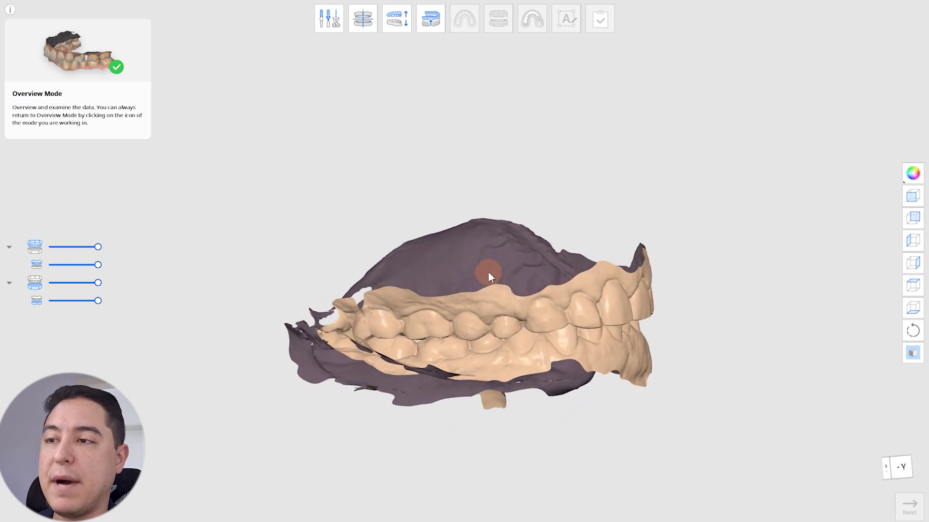
mouse_move(488, 272)
right_down()
mouse_move(501, 283)
mouse_move(544, 280)
mouse_move(521, 298)
mouse_move(556, 323)
mouse_move(563, 310)
mouse_move(591, 318)
mouse_move(556, 380)
mouse_move(510, 372)
mouse_move(471, 231)
mouse_move(506, 120)
mouse_move(489, 173)
mouse_move(483, 133)
right_up()
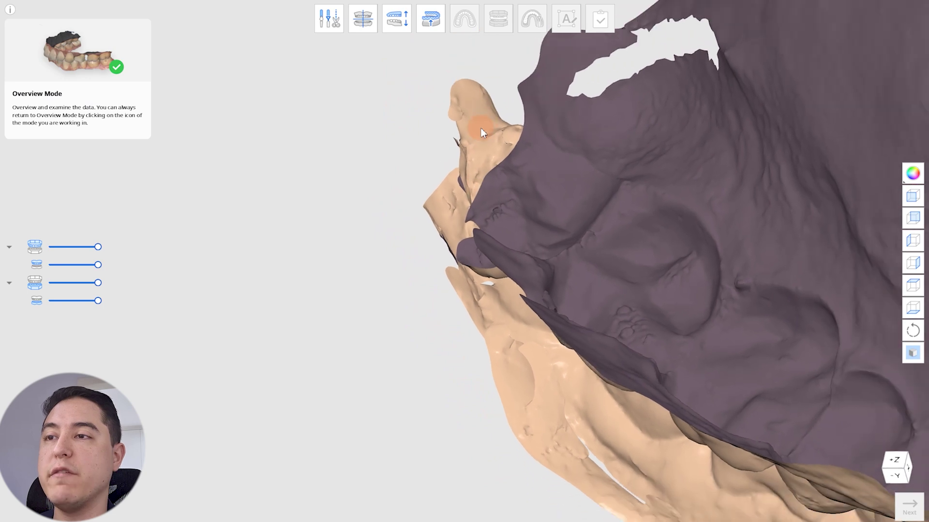
mouse_move(446, 294)
right_down()
mouse_move(463, 271)
mouse_move(457, 265)
right_up()
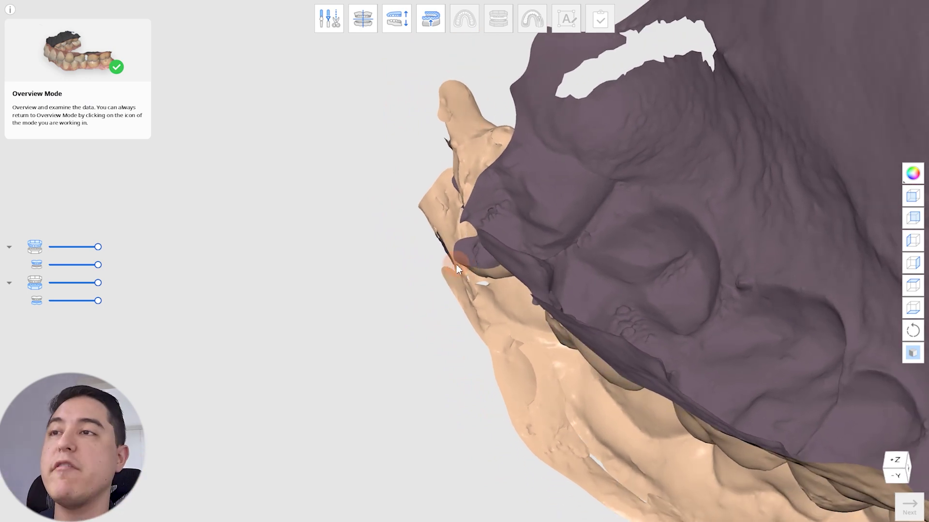
Step: Hide the maxilla and delete the excess flap along the lower arch's side with the Trimming Tool
click(328, 19)
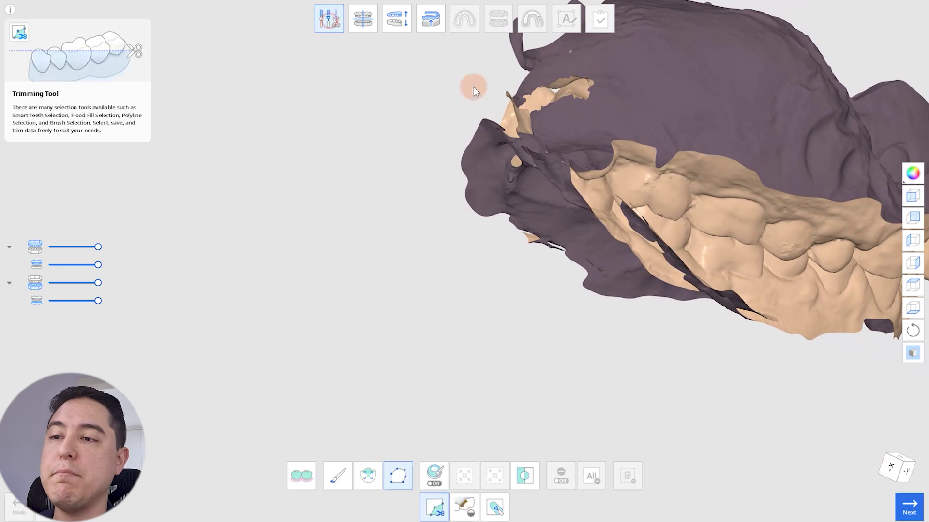
mouse_move(566, 332)
right_down()
mouse_move(474, 334)
mouse_move(8, 245)
mouse_move(20, 251)
right_up()
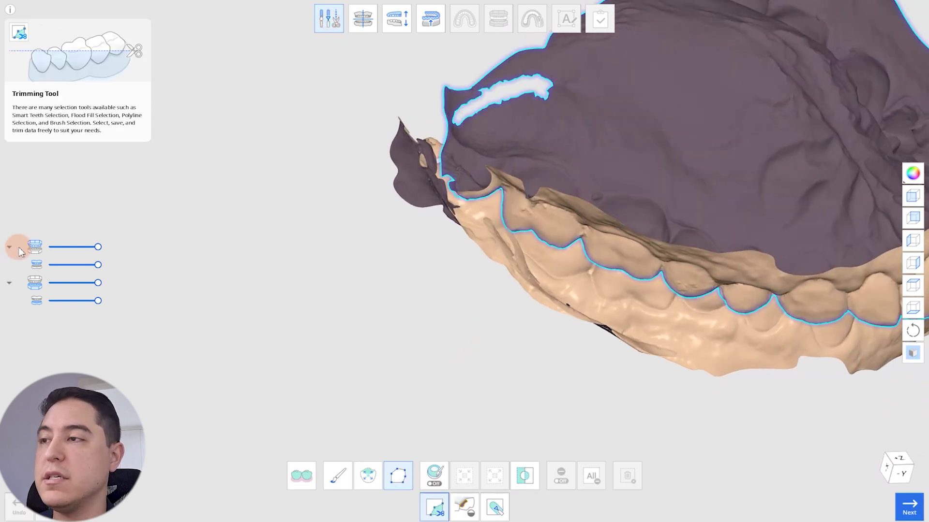
click(34, 250)
mouse_move(557, 346)
right_down()
mouse_move(419, 423)
mouse_move(352, 475)
mouse_move(608, 118)
right_up()
mouse_move(594, 247)
mouse_down()
mouse_move(640, 387)
mouse_move(488, 141)
mouse_move(702, 25)
mouse_move(769, 104)
mouse_up()
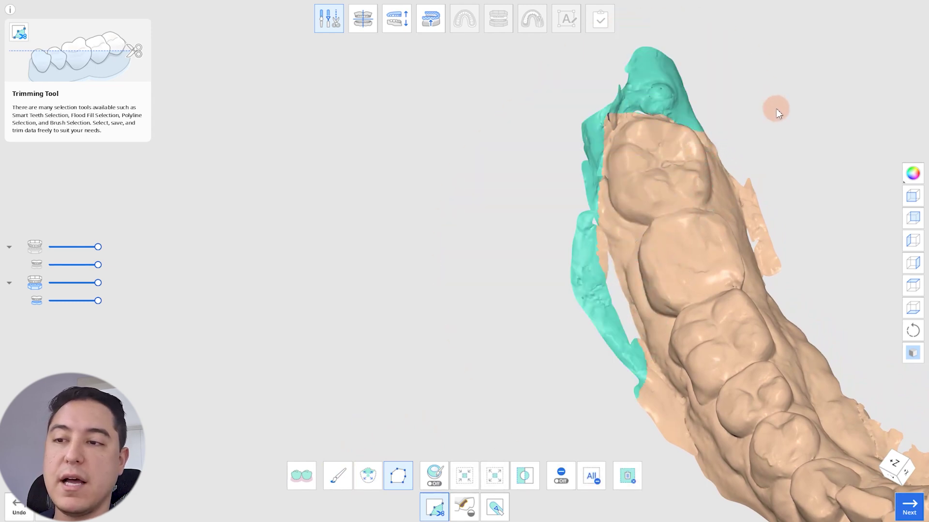
click(395, 477)
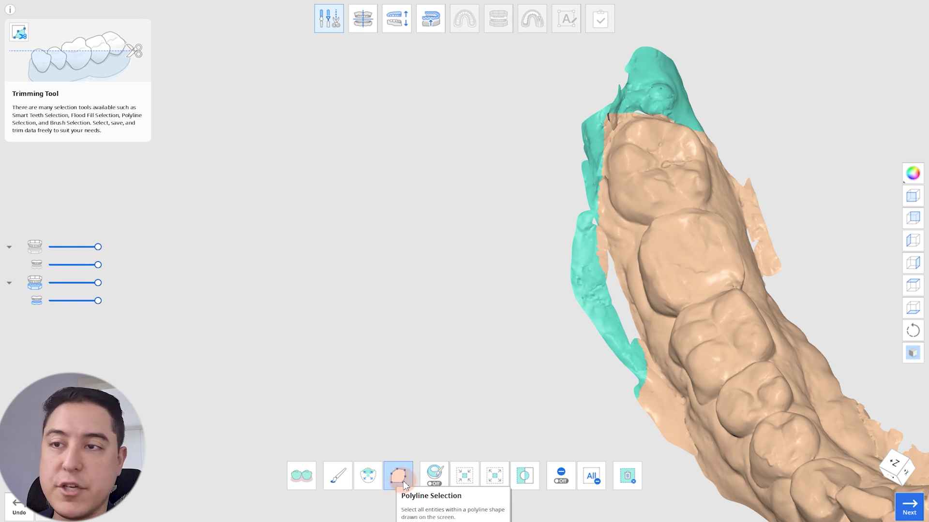
click(404, 485)
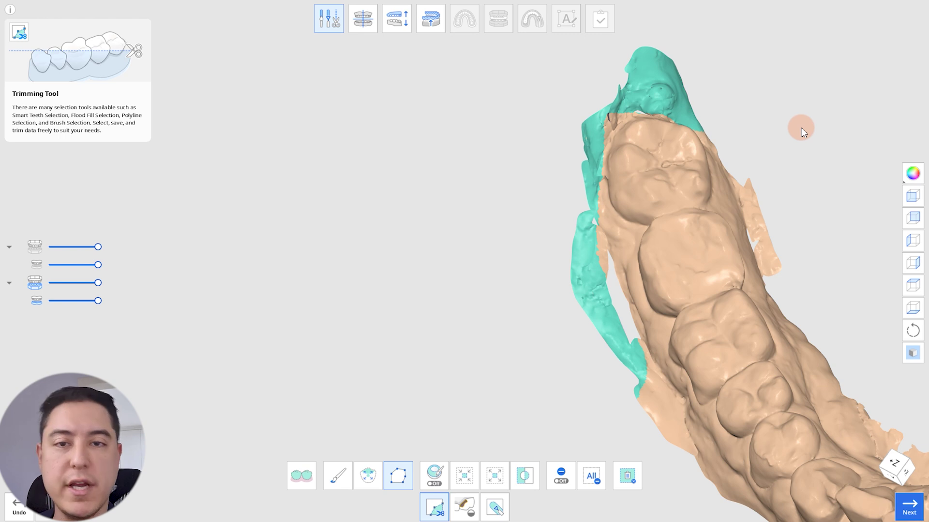
click(628, 478)
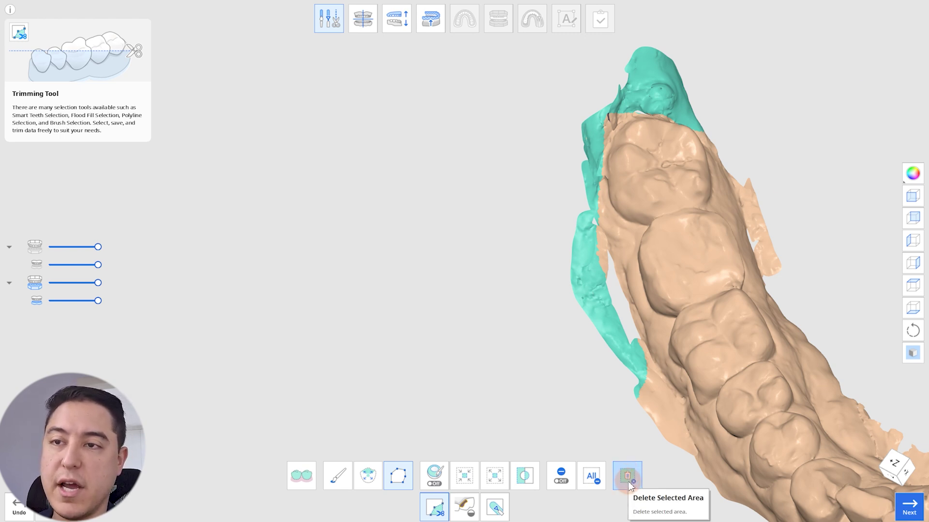
click(628, 480)
Step: Brush-select the leftover flap on the lower arch and delete it
click(337, 476)
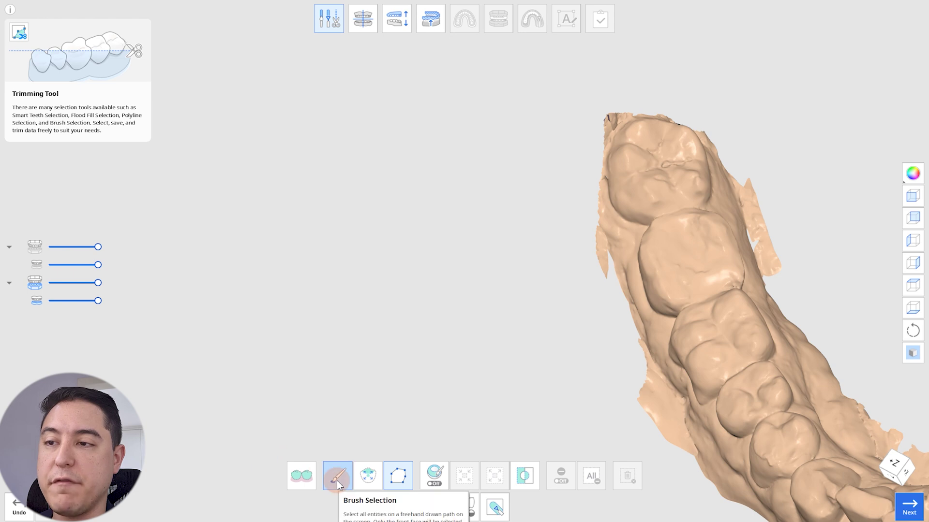
drag(598, 136, 632, 104)
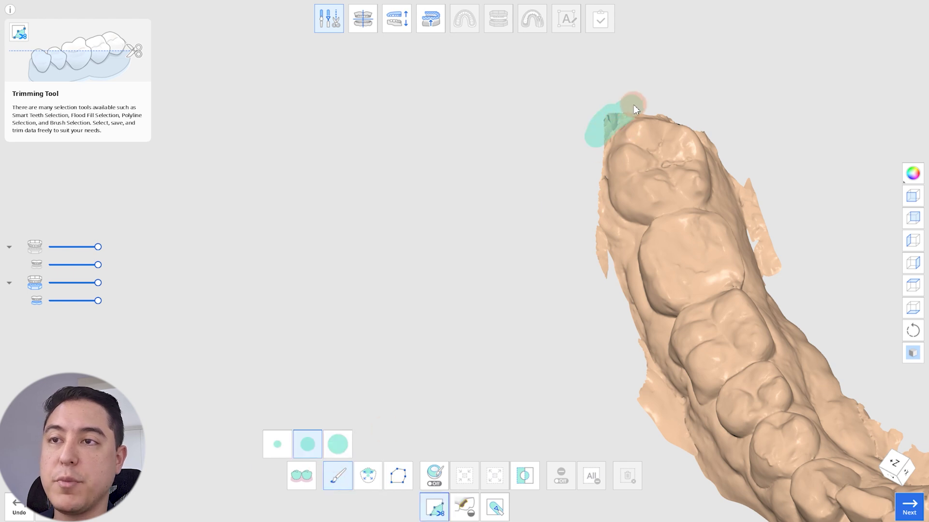
scroll(590, 296, up, 5)
right_drag(736, 344, 613, 344)
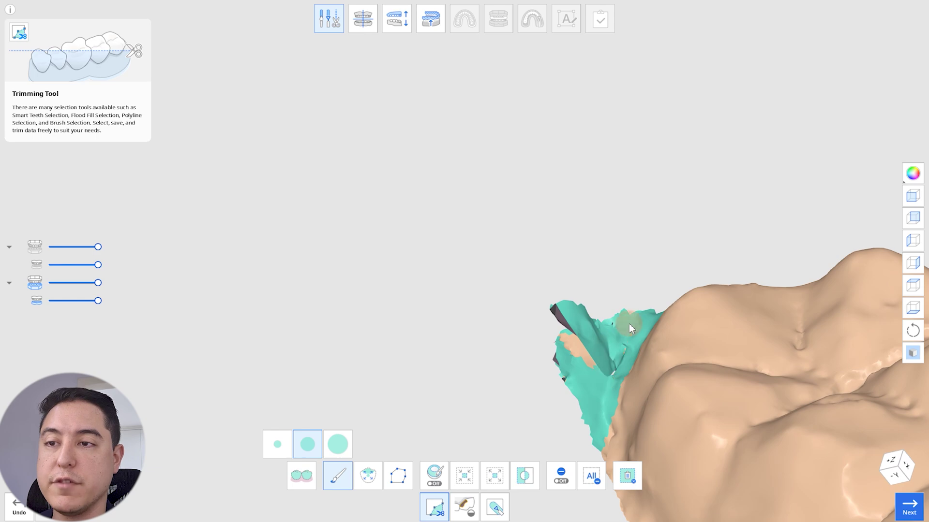
mouse_move(558, 341)
right_down()
mouse_move(615, 339)
mouse_move(457, 338)
mouse_move(488, 209)
mouse_move(617, 332)
right_up()
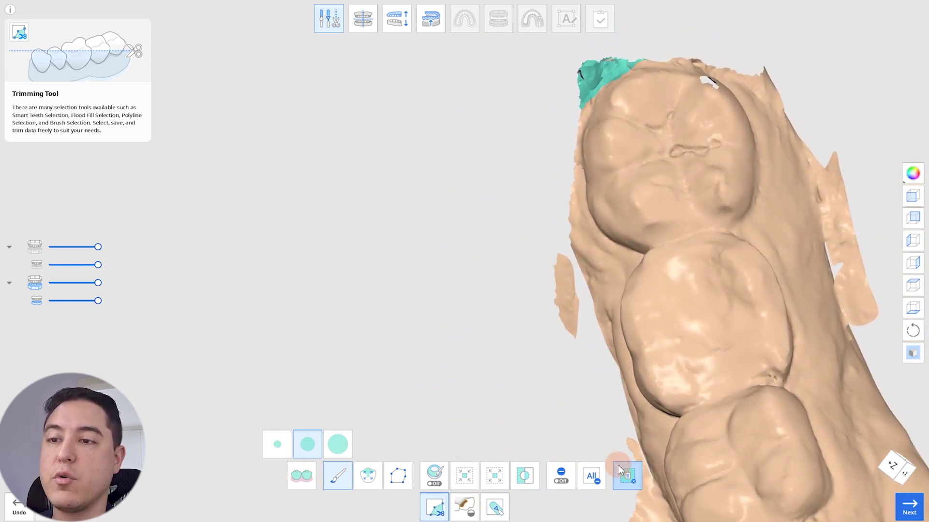
click(627, 476)
Step: Outline the side and far-end flaps with polyline selections and delete them
mouse_move(655, 271)
right_down()
mouse_move(678, 317)
mouse_move(622, 431)
right_up()
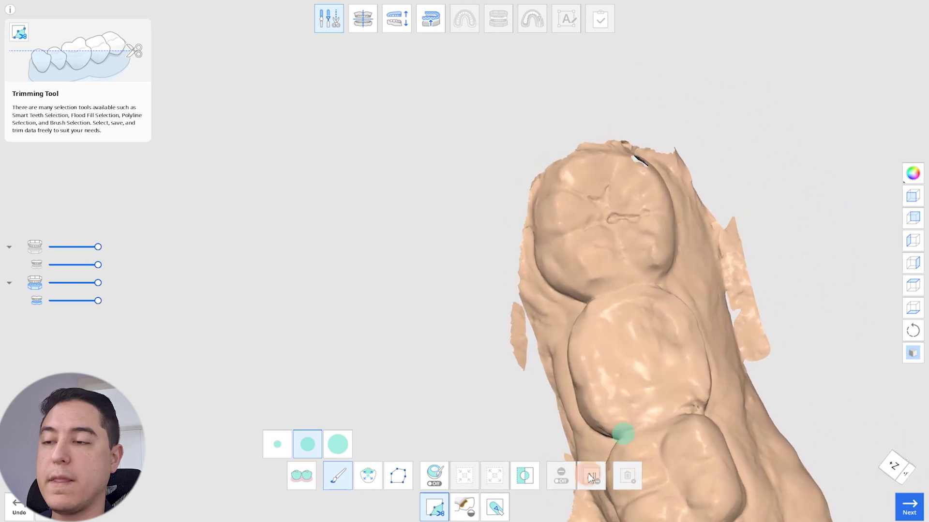
click(398, 475)
click(740, 358)
double_click(747, 373)
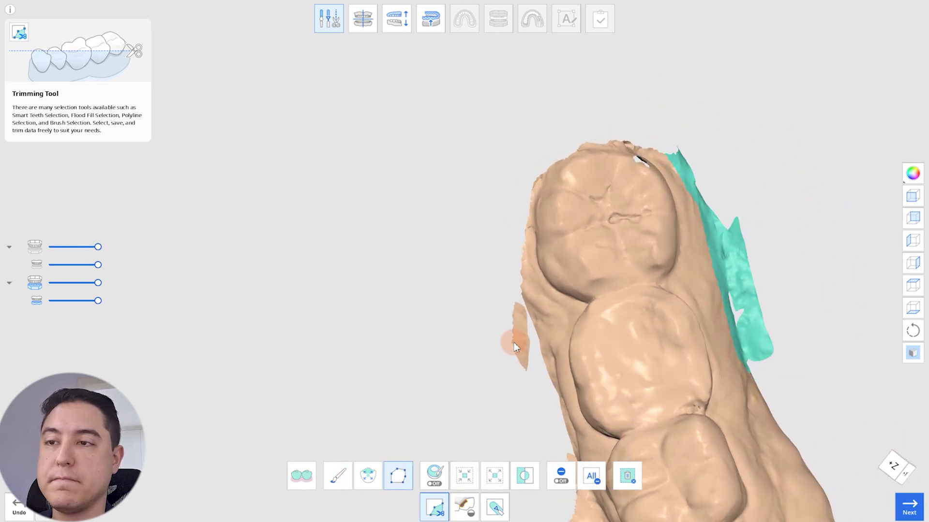
double_click(541, 412)
mouse_move(540, 411)
right_down()
mouse_move(621, 436)
mouse_move(452, 239)
right_up()
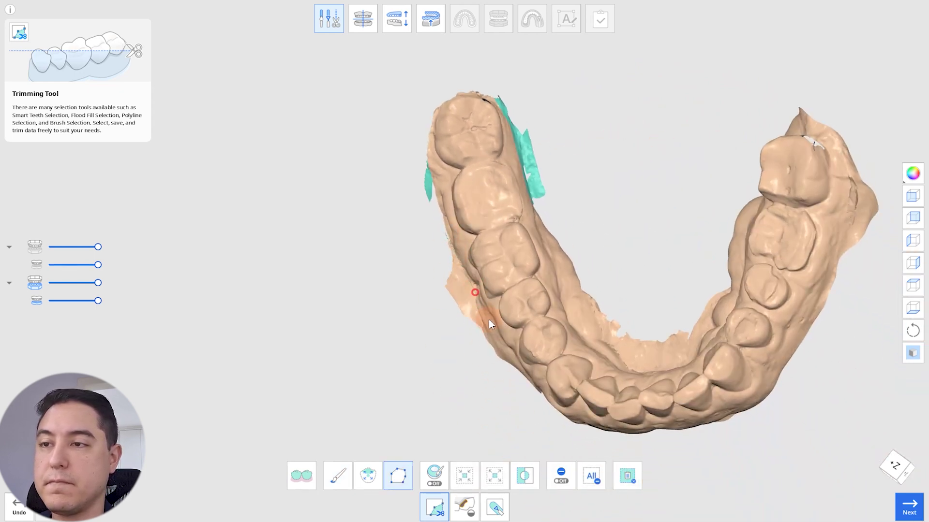
mouse_move(490, 348)
right_down()
mouse_move(533, 372)
mouse_move(786, 263)
mouse_move(722, 204)
right_up()
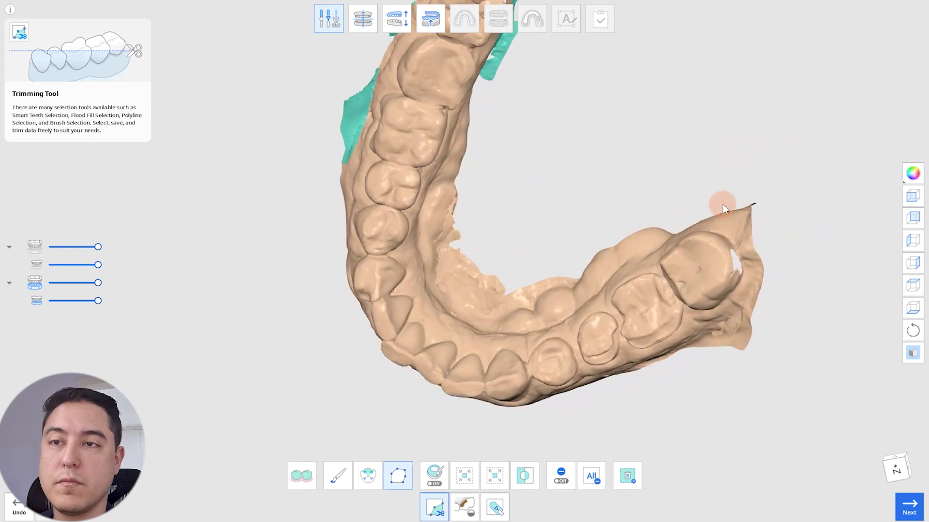
double_click(751, 291)
right_drag(755, 157, 712, 191)
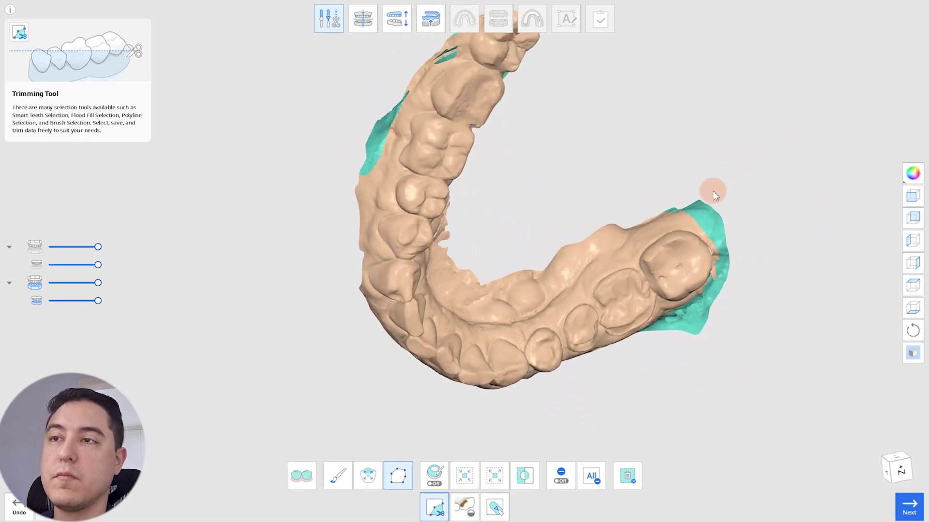
click(629, 475)
right_drag(565, 327, 573, 422)
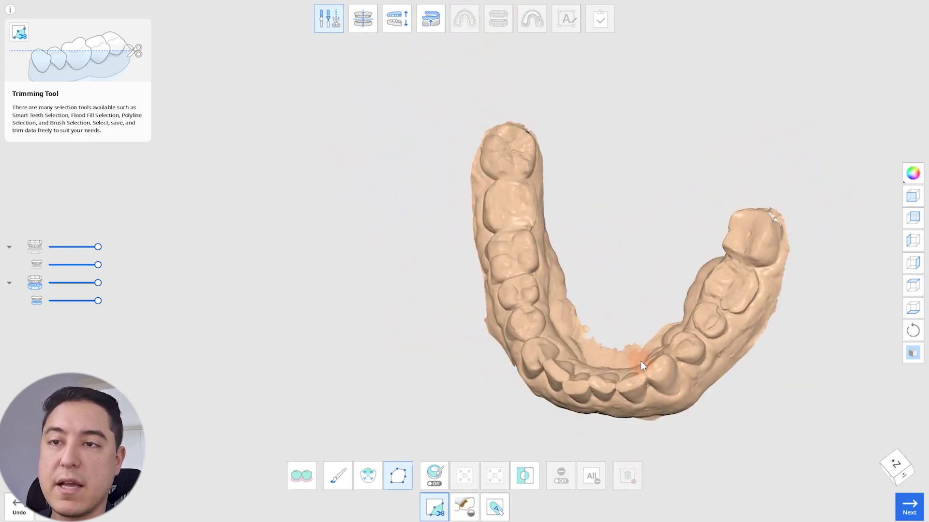
mouse_move(634, 366)
right_down()
mouse_move(724, 310)
mouse_move(701, 327)
mouse_move(711, 321)
right_up()
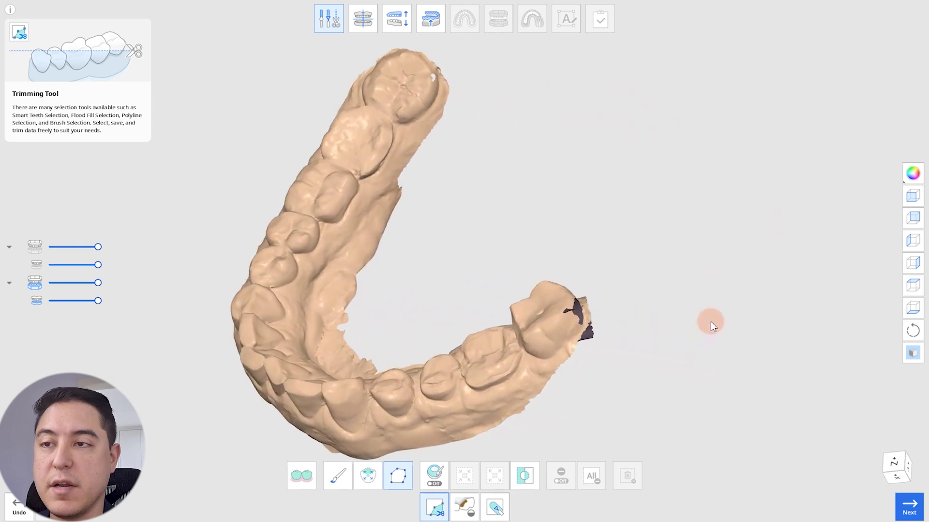
Step: Zoom to the last molar and trim its loose flap with a polyline selection
scroll(691, 314, up, 5)
scroll(677, 309, up, 3)
scroll(580, 295, up, 3)
scroll(483, 314, up, 2)
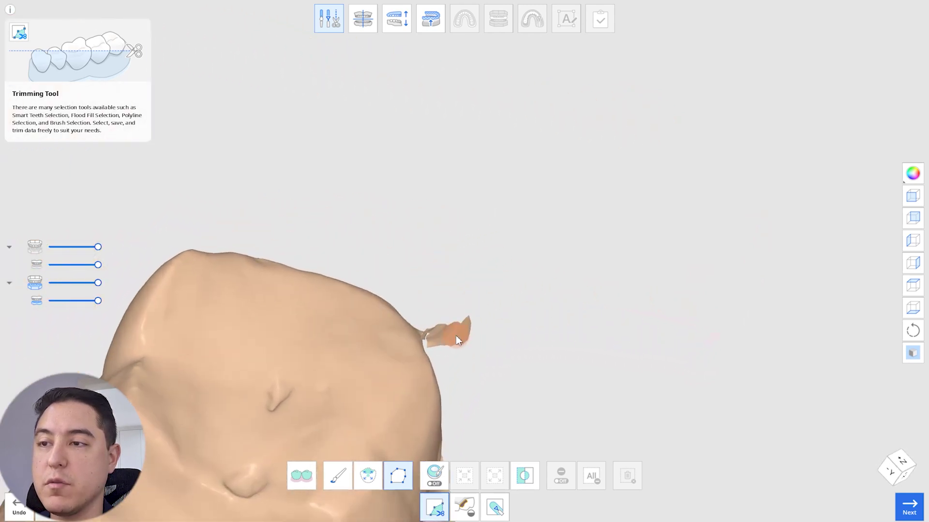
mouse_move(456, 335)
right_down()
mouse_move(449, 345)
mouse_move(535, 348)
mouse_move(483, 344)
mouse_move(522, 457)
right_up()
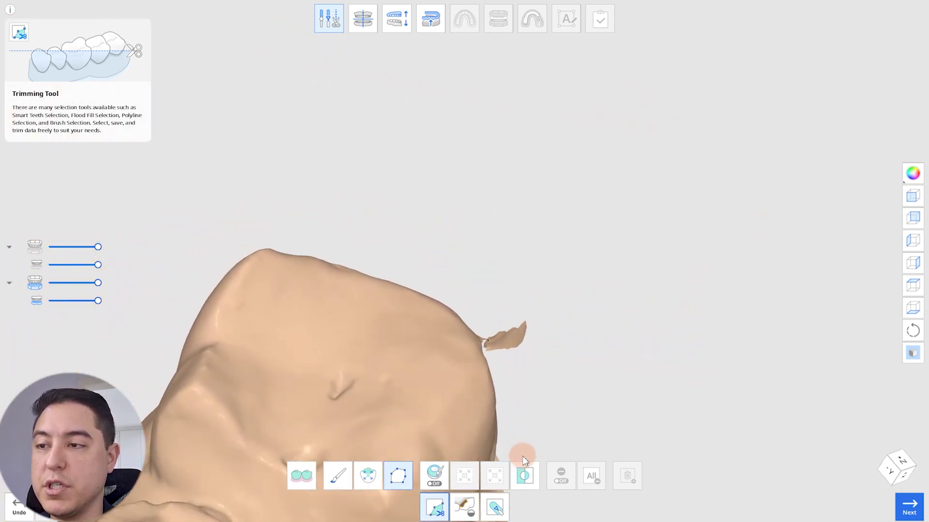
click(339, 480)
click(405, 475)
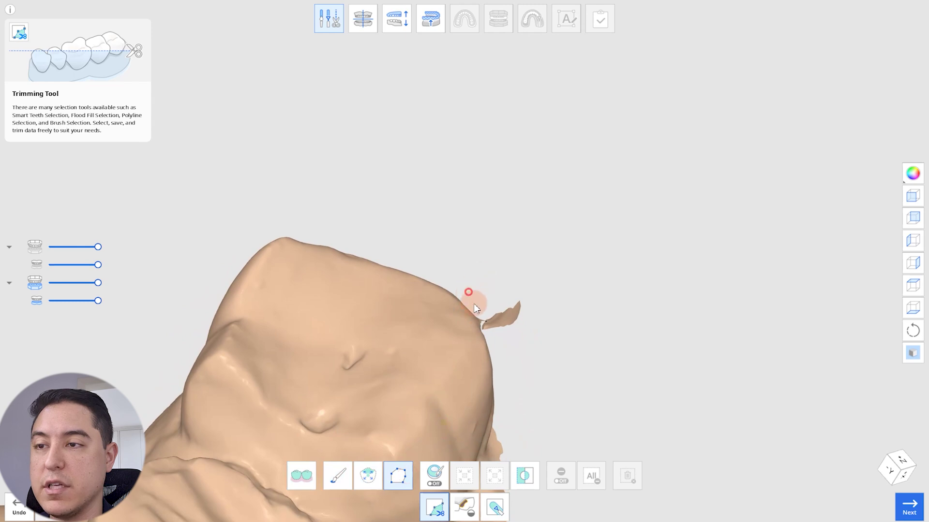
click(576, 332)
double_click(542, 253)
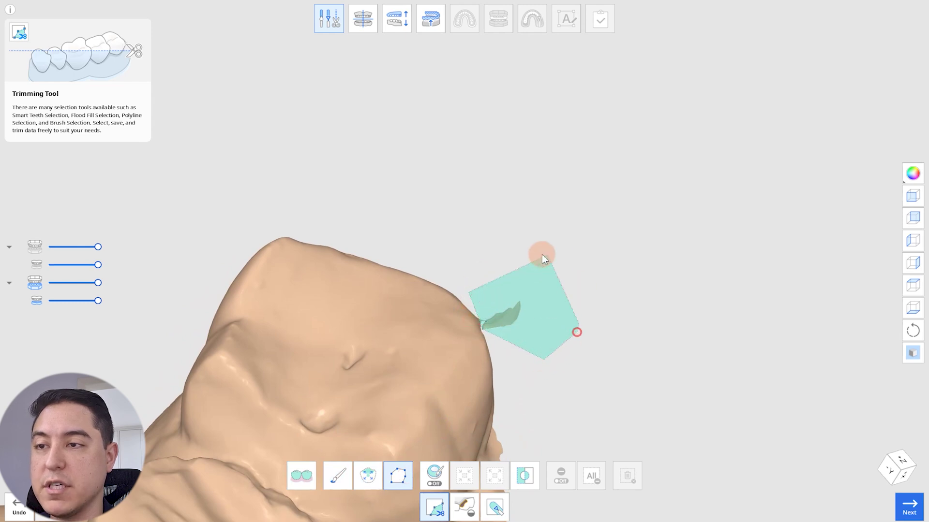
click(623, 478)
mouse_move(593, 353)
right_down()
mouse_move(492, 392)
mouse_move(477, 353)
mouse_move(426, 400)
mouse_move(395, 384)
mouse_move(483, 372)
mouse_move(524, 476)
right_up()
click(438, 490)
click(467, 512)
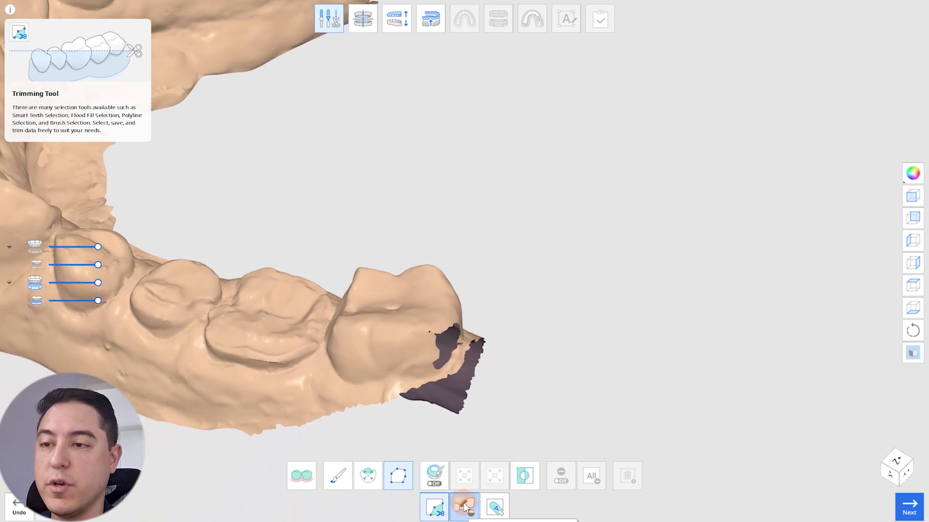
click(464, 506)
mouse_move(465, 475)
right_down()
mouse_move(426, 419)
mouse_move(404, 459)
right_up()
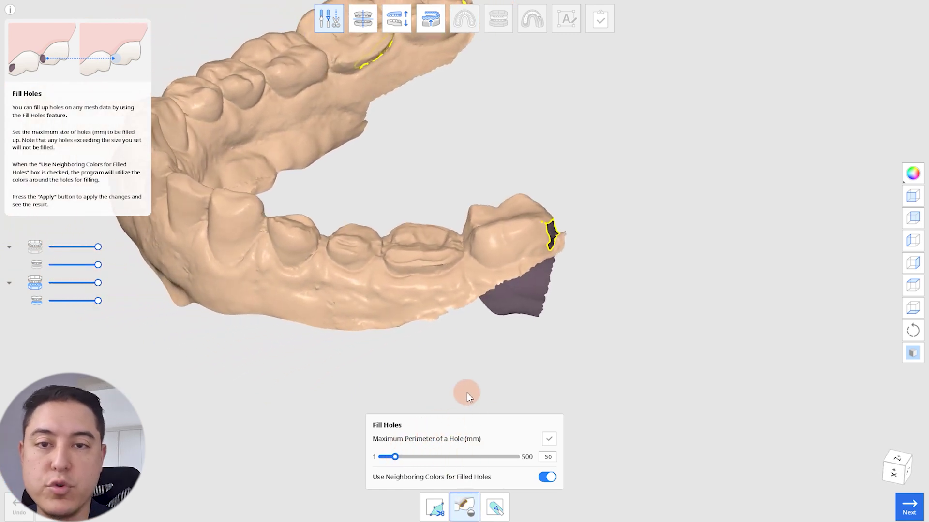
mouse_move(456, 390)
right_down()
mouse_move(474, 255)
mouse_move(504, 309)
mouse_move(643, 272)
mouse_move(649, 281)
mouse_move(643, 271)
mouse_move(635, 305)
mouse_move(622, 305)
mouse_move(597, 367)
mouse_move(543, 435)
mouse_move(551, 452)
right_up()
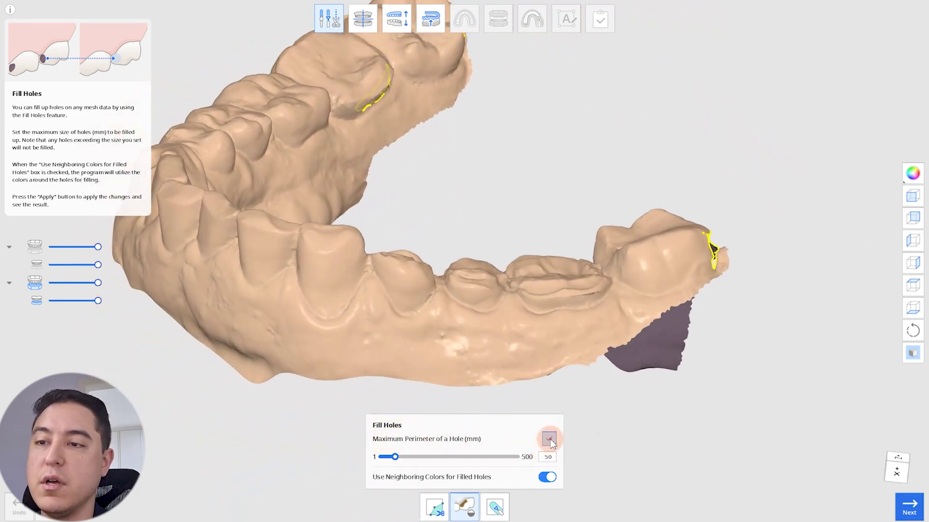
click(549, 439)
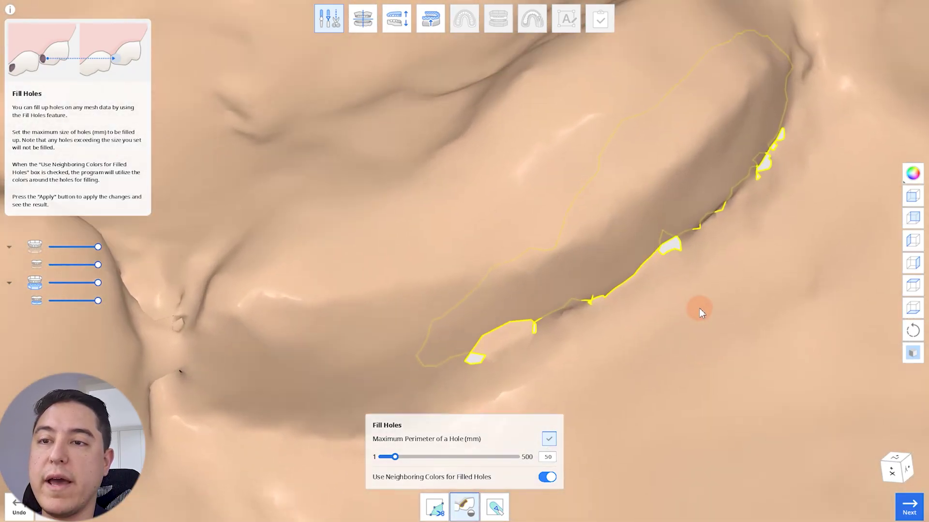
mouse_move(700, 311)
right_down()
mouse_move(481, 310)
mouse_move(490, 306)
mouse_move(425, 421)
mouse_move(424, 472)
mouse_move(438, 508)
right_up()
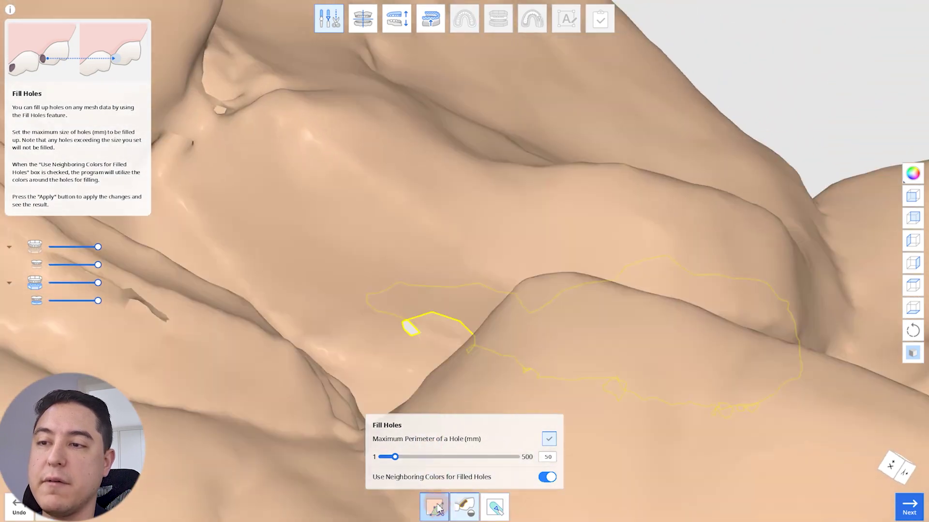
click(437, 508)
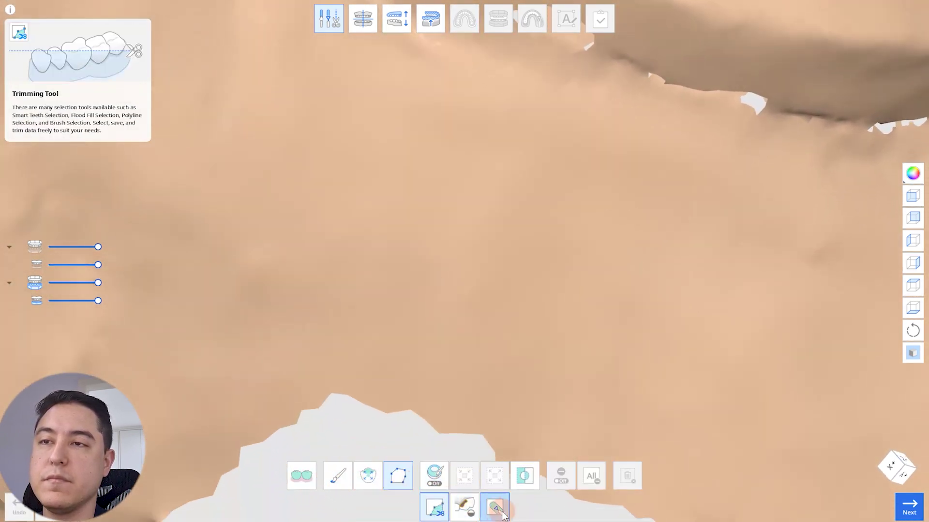
Step: Brush-select the ragged mesh around the first palate gap
click(503, 514)
click(641, 424)
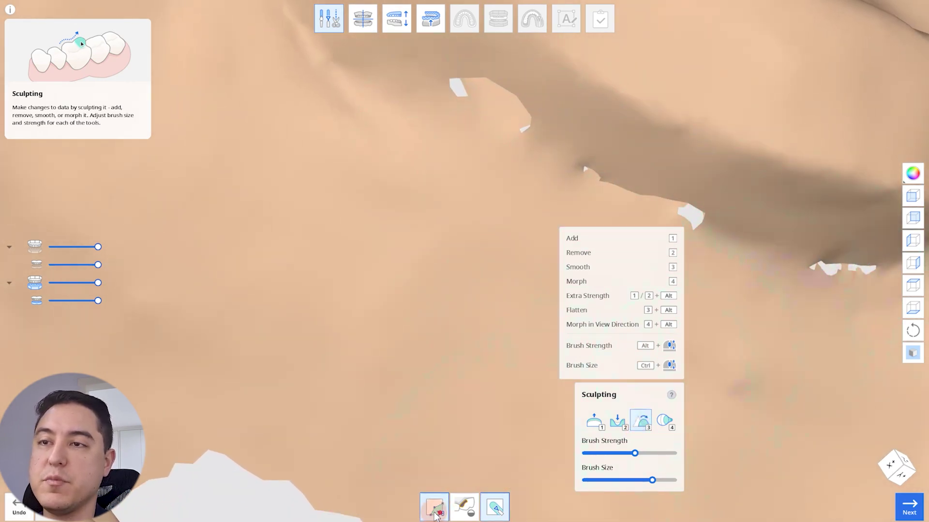
click(436, 508)
click(337, 475)
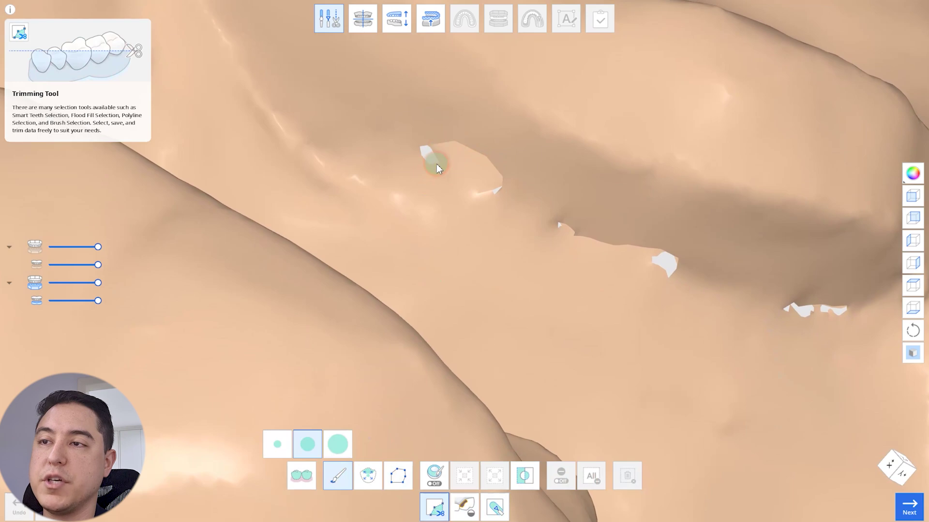
drag(436, 164, 488, 193)
right_drag(544, 237, 650, 283)
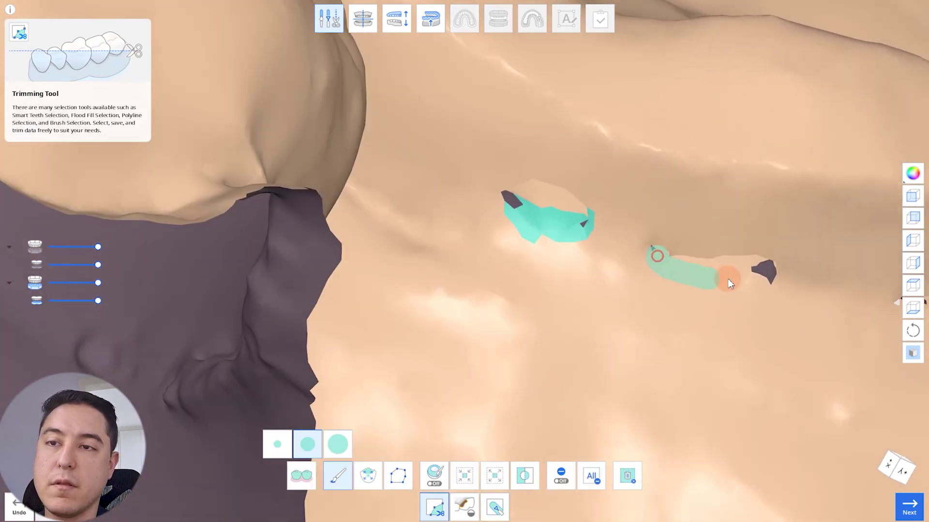
Step: Extend the selection over the remaining gaps, delete it, and preview the resulting holes in Fill Holes
drag(728, 279, 731, 280)
mouse_move(791, 309)
right_down()
mouse_move(724, 197)
mouse_move(747, 382)
right_up()
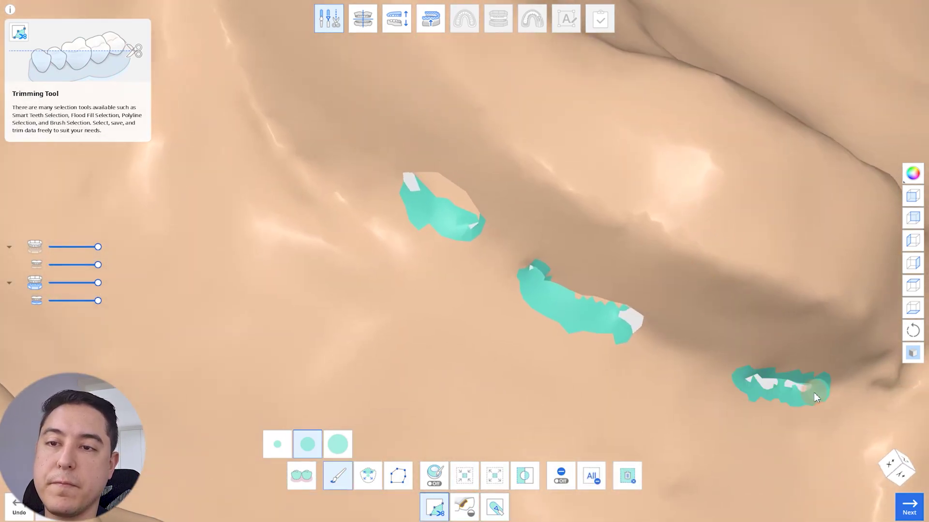
right_drag(814, 397, 616, 400)
drag(615, 400, 662, 393)
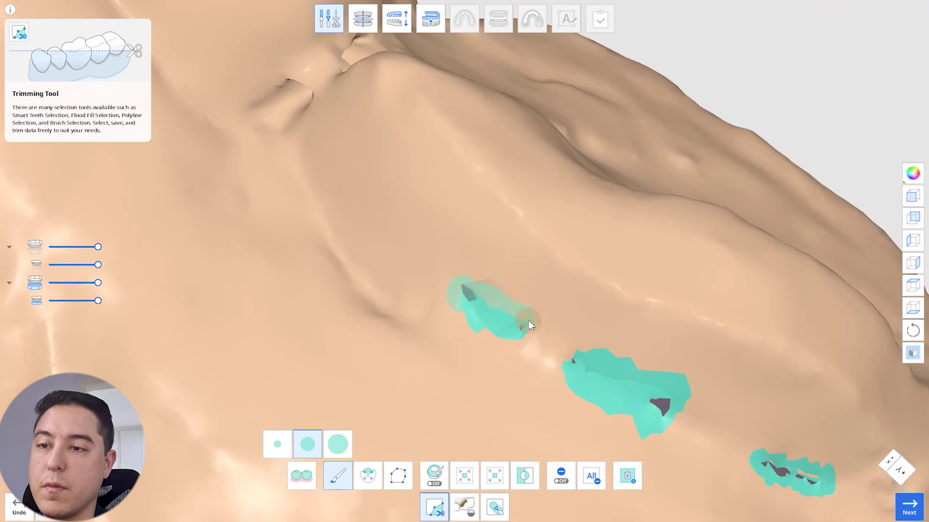
click(627, 475)
right_drag(627, 450, 556, 454)
click(465, 507)
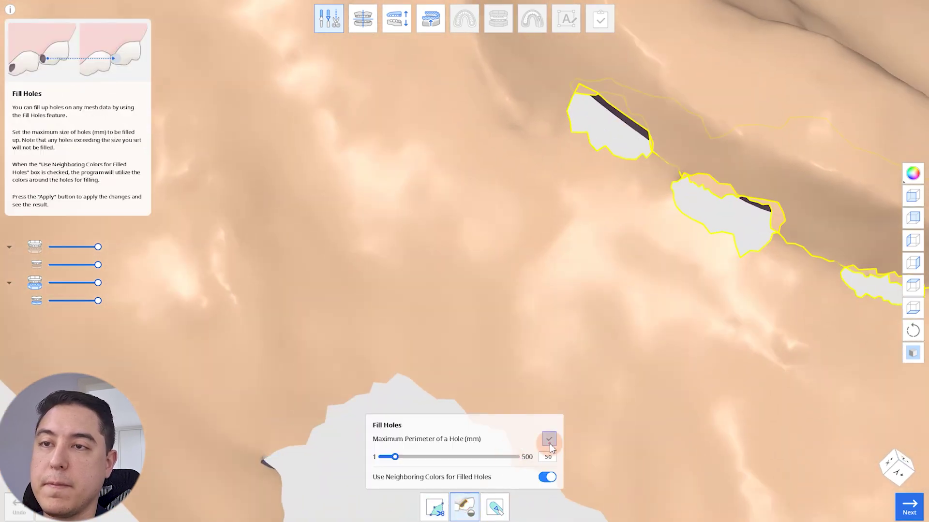
Step: Apply the fill to close the palate holes and check the solid arch
click(550, 443)
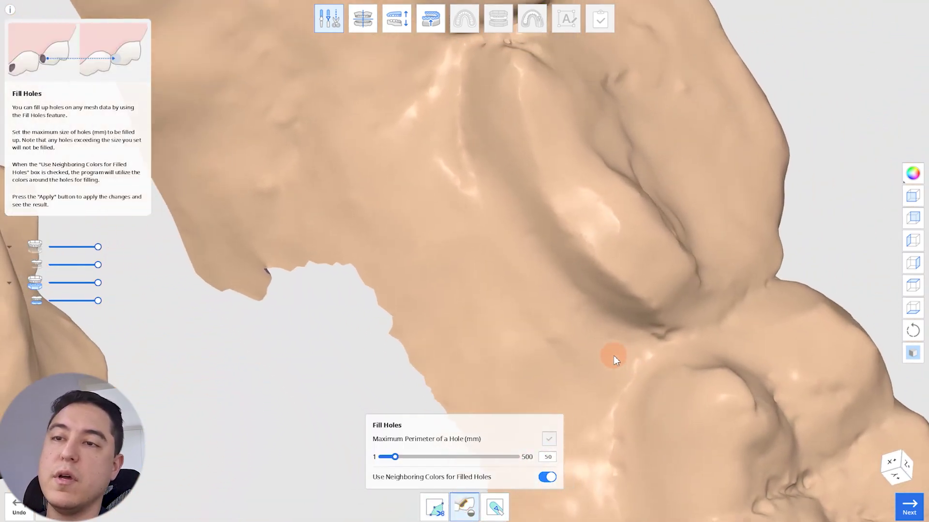
right_drag(614, 355, 608, 353)
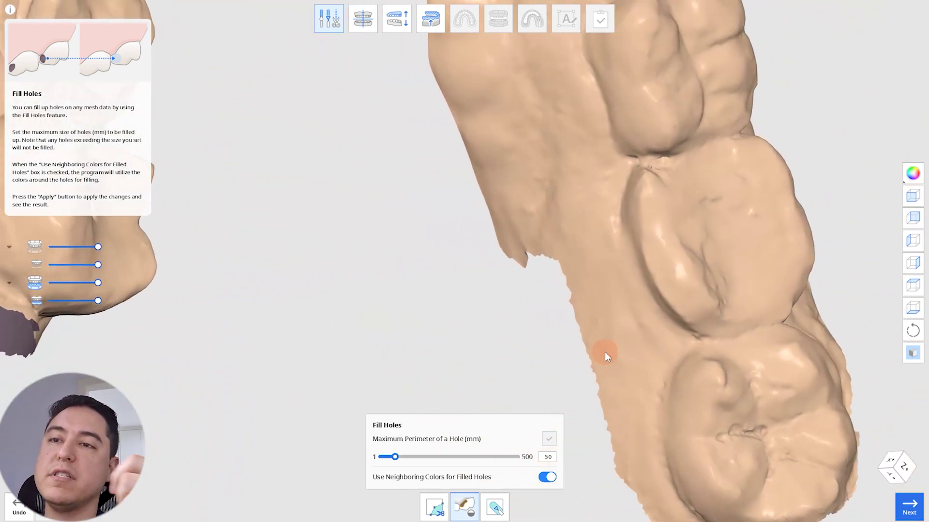
right_drag(608, 353, 605, 356)
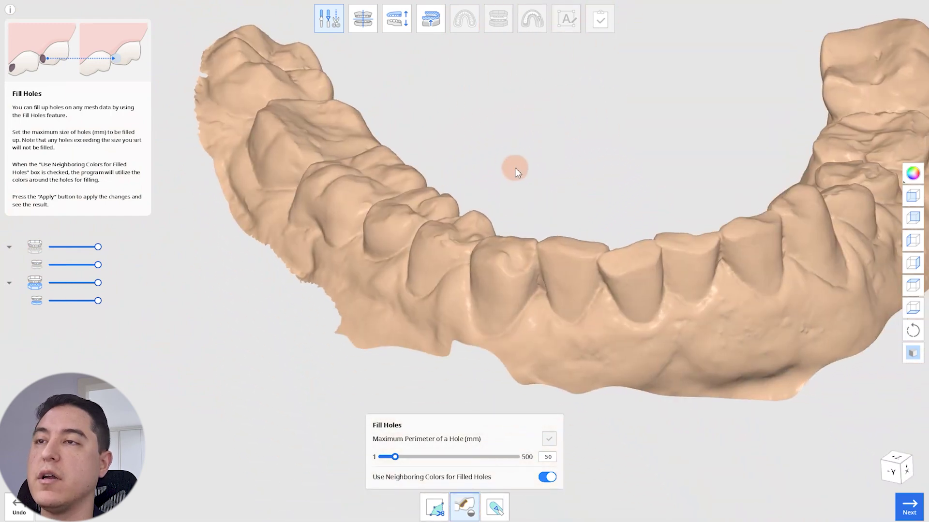
right_drag(606, 356, 486, 24)
click(377, 17)
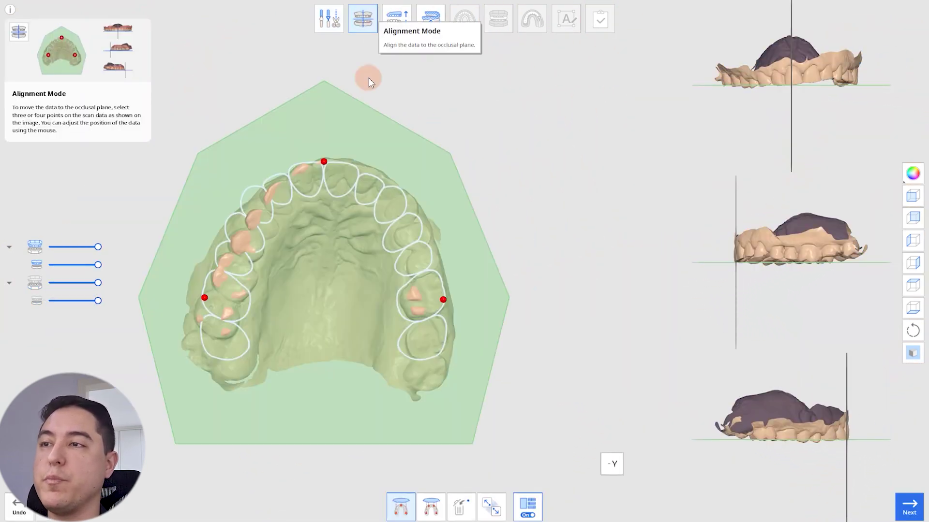
Step: Clear the auto alignment points and tilt the upper arch level in the side view
click(400, 506)
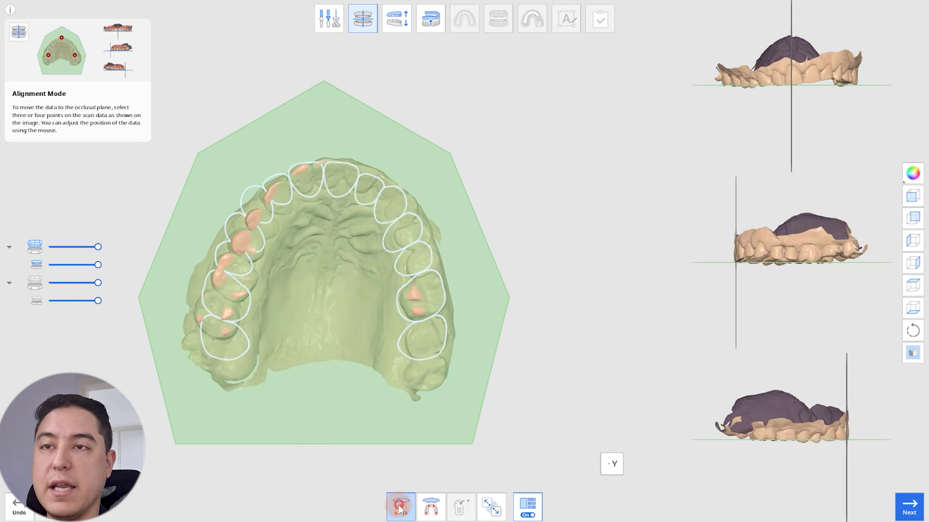
mouse_move(788, 29)
mouse_down()
mouse_move(810, 82)
mouse_move(855, 65)
mouse_up()
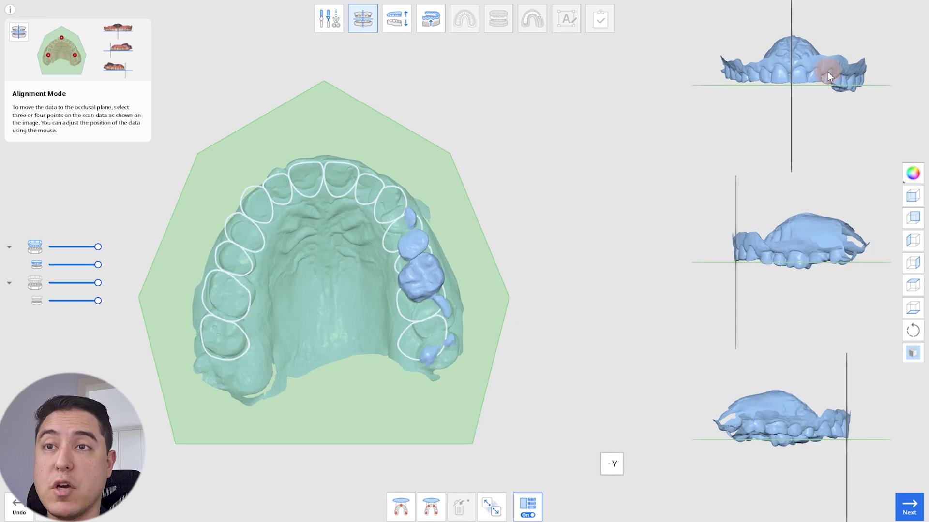
drag(827, 72, 808, 83)
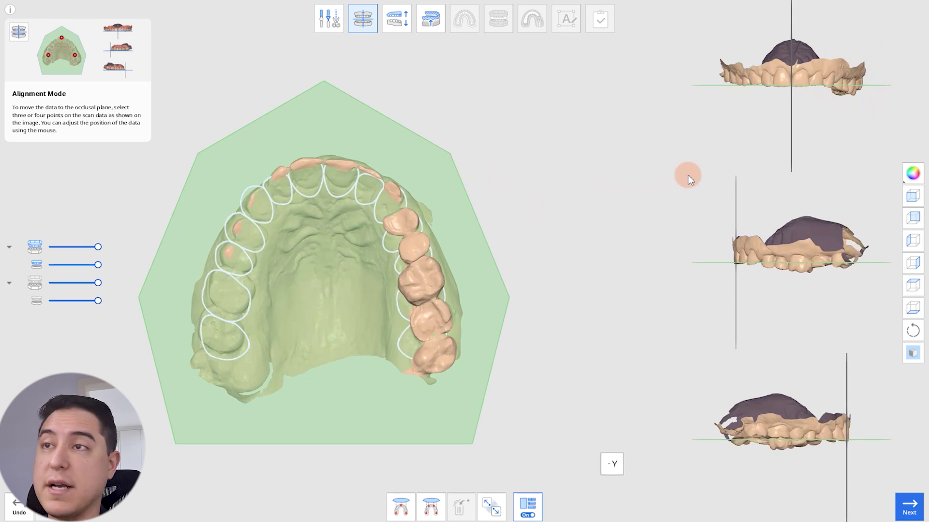
click(714, 370)
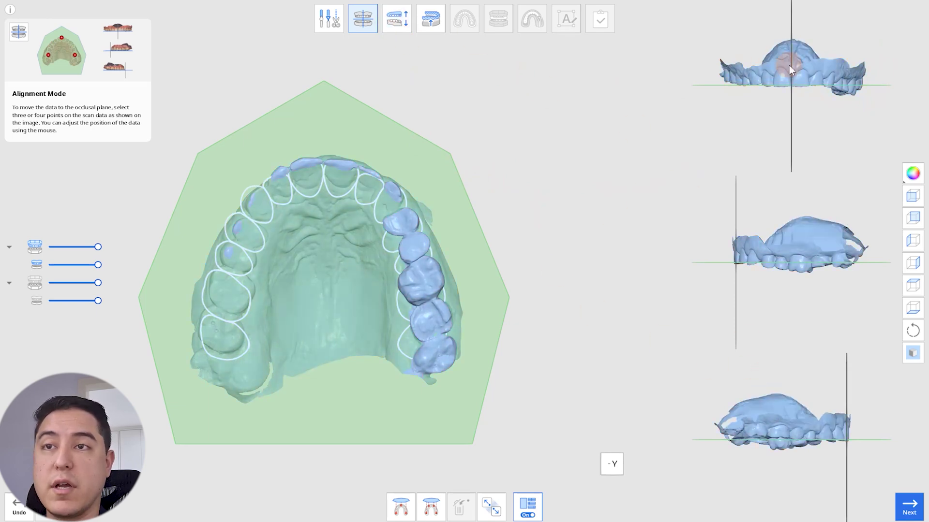
click(918, 517)
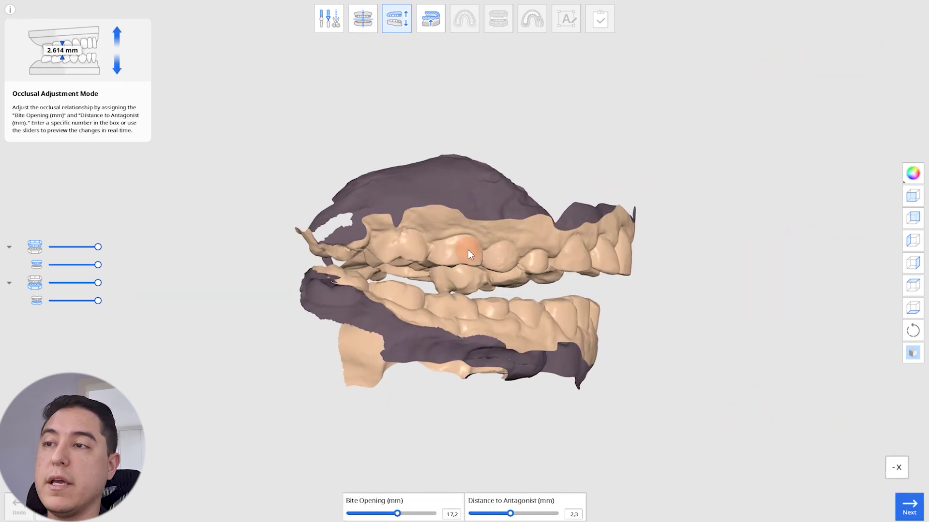
Step: Close the bite opening to 0 mm to inspect, then raise it to 9.0 mm (1.1 mm antagonist distance)
middle_drag(497, 259, 685, 315)
mouse_move(684, 315)
right_down()
mouse_move(653, 338)
mouse_move(503, 390)
mouse_move(379, 515)
right_up()
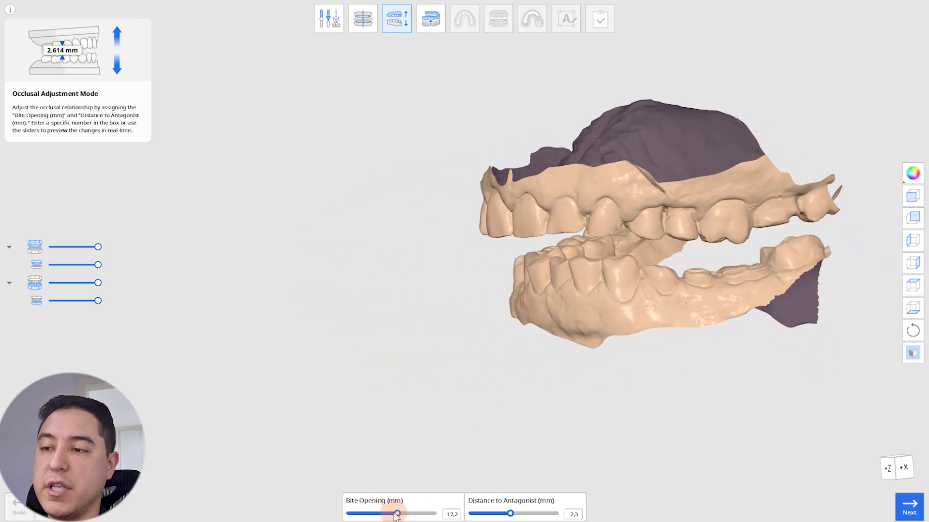
drag(400, 515, 351, 518)
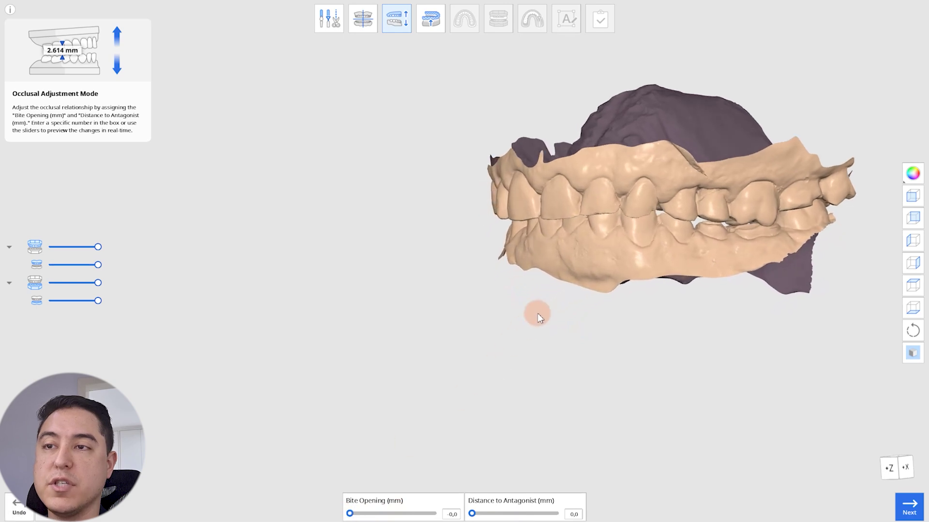
mouse_move(538, 313)
right_down()
mouse_move(649, 236)
mouse_move(506, 455)
mouse_move(408, 516)
right_up()
scroll(649, 236, up, 3)
scroll(637, 230, up, 2)
scroll(637, 230, down, 3)
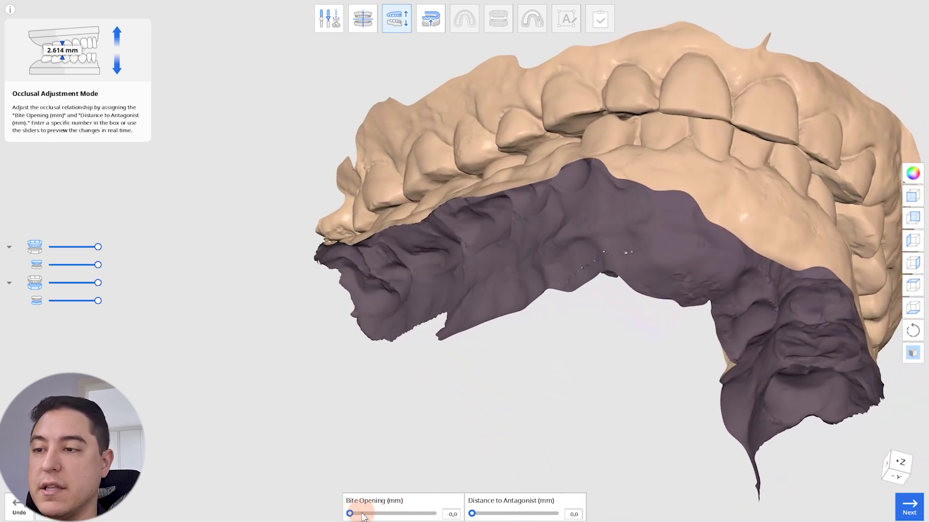
drag(349, 513, 375, 513)
mouse_move(435, 425)
right_down()
mouse_move(526, 311)
mouse_move(756, 192)
mouse_move(741, 136)
mouse_move(719, 273)
mouse_move(727, 238)
mouse_move(490, 512)
mouse_move(491, 356)
mouse_move(616, 296)
mouse_move(649, 251)
mouse_move(559, 219)
mouse_move(523, 239)
mouse_move(530, 197)
mouse_move(701, 203)
mouse_move(775, 195)
mouse_move(661, 257)
right_up()
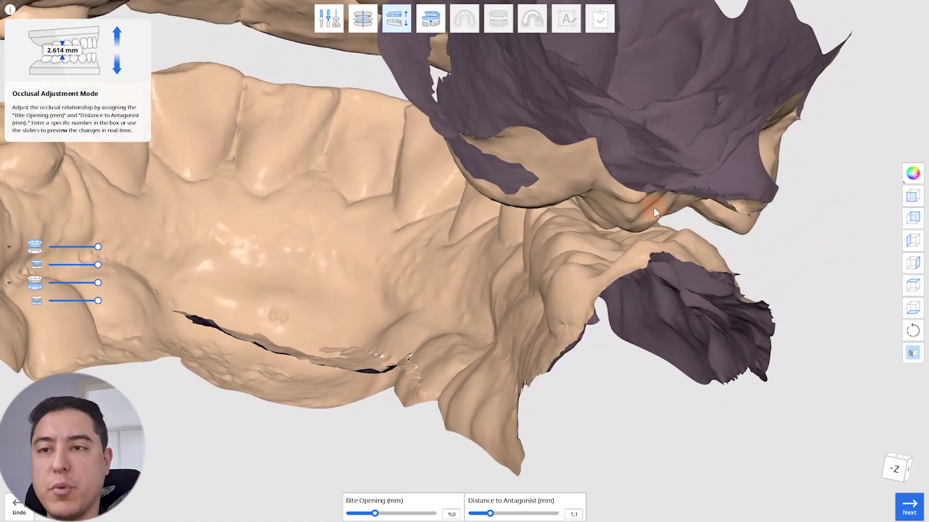
Step: Set the bite opening to 10.0 mm with 1.2 mm antagonist distance and proceed to inner surface creation
mouse_move(654, 207)
right_down()
mouse_move(584, 280)
mouse_move(575, 264)
mouse_move(416, 271)
mouse_move(711, 266)
mouse_move(669, 250)
right_up()
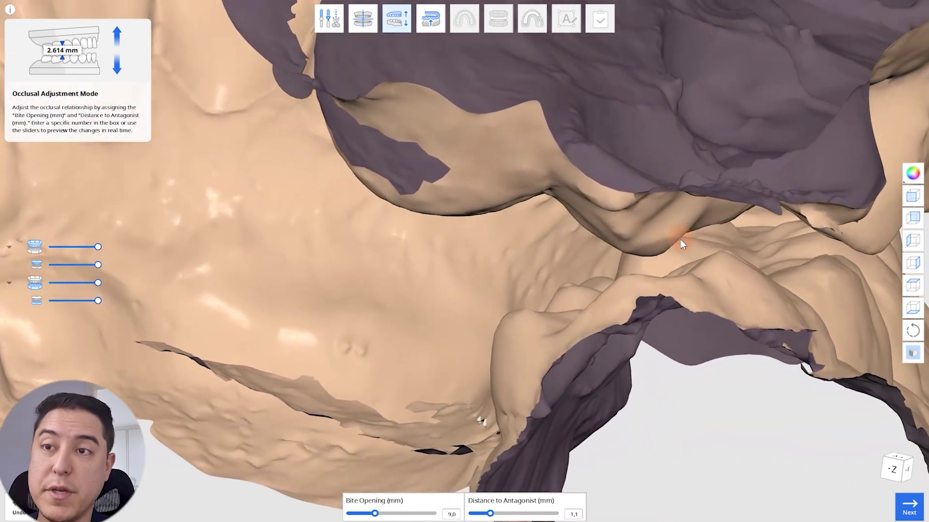
mouse_move(671, 249)
right_down()
mouse_move(722, 253)
mouse_move(698, 272)
mouse_move(738, 280)
right_up()
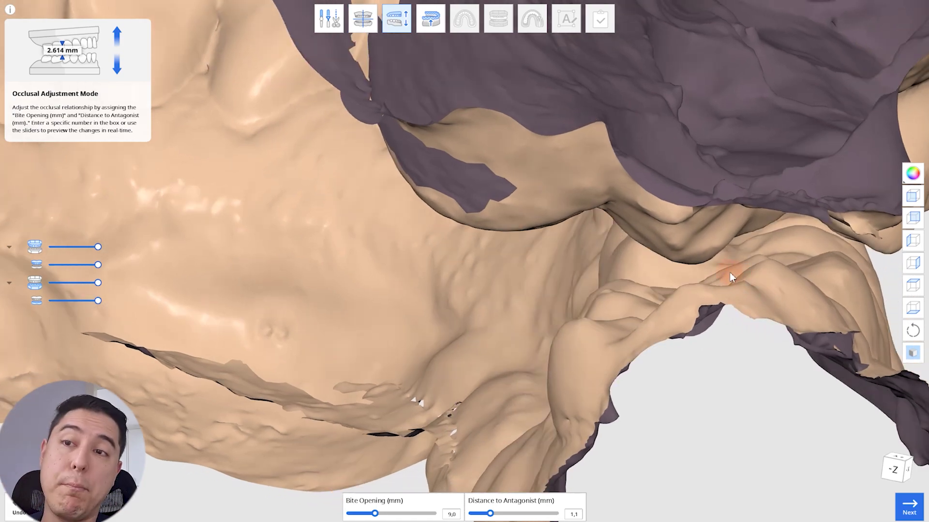
mouse_move(729, 271)
right_down()
mouse_move(773, 219)
mouse_move(781, 185)
mouse_move(764, 191)
right_up()
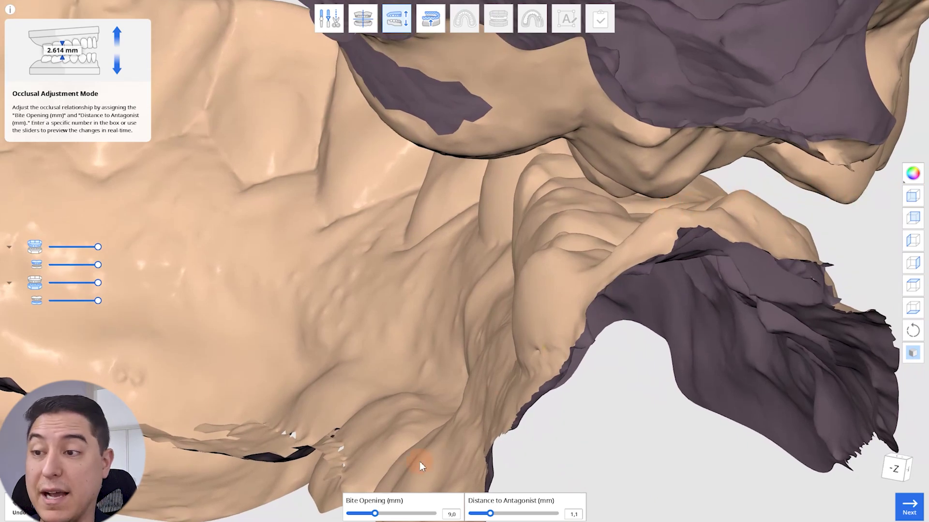
drag(376, 516, 382, 517)
mouse_move(383, 517)
right_down()
mouse_move(549, 317)
mouse_move(276, 213)
mouse_move(158, 239)
mouse_move(340, 260)
mouse_move(306, 198)
mouse_move(182, 334)
mouse_move(319, 250)
right_up()
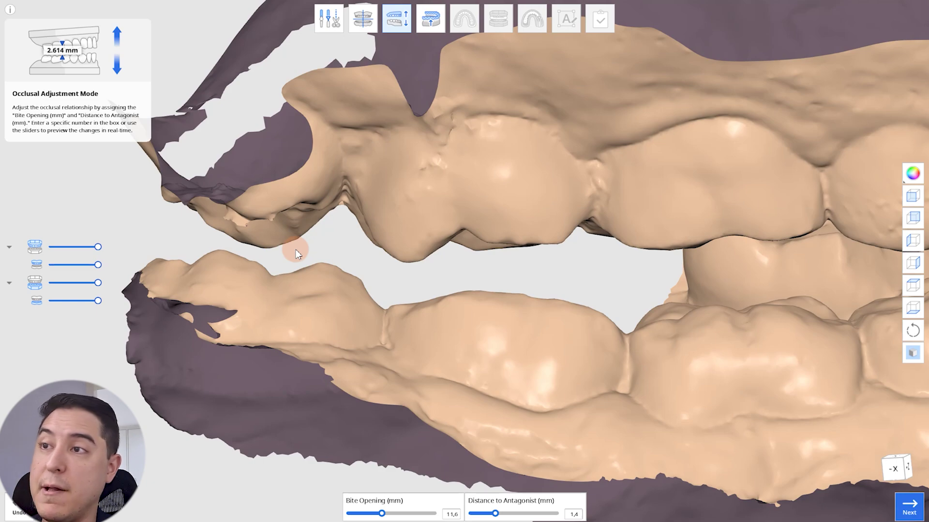
right_drag(295, 249, 366, 93)
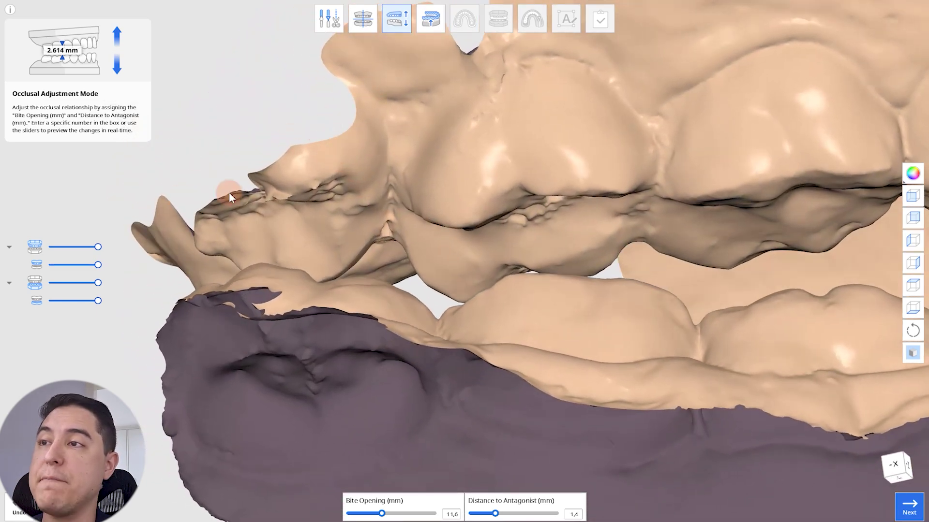
mouse_move(229, 198)
right_down()
mouse_move(303, 185)
mouse_move(338, 251)
right_up()
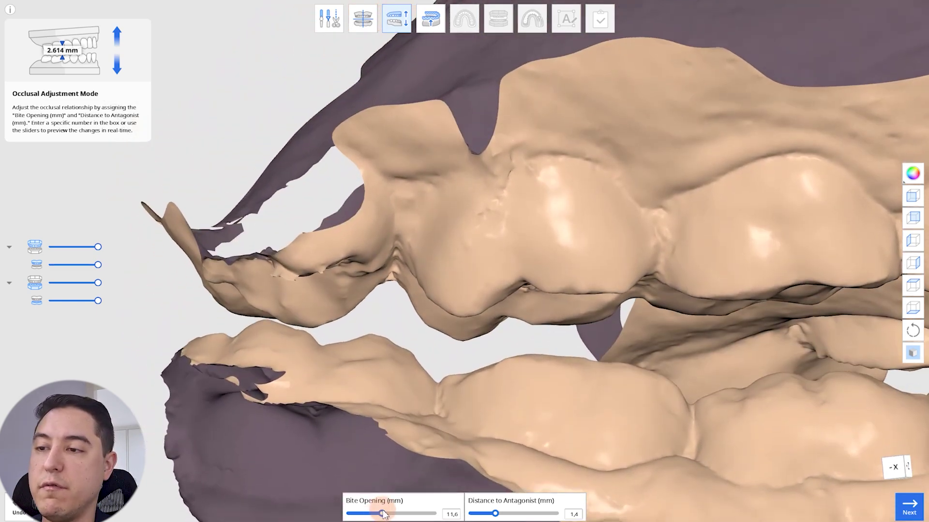
drag(381, 514, 378, 514)
mouse_move(508, 435)
right_down()
mouse_move(549, 372)
mouse_move(917, 517)
right_up()
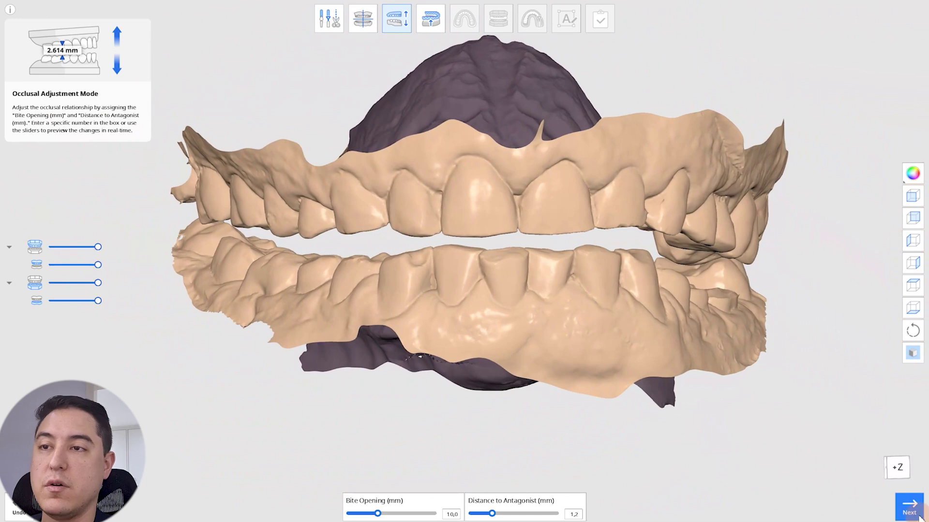
click(918, 515)
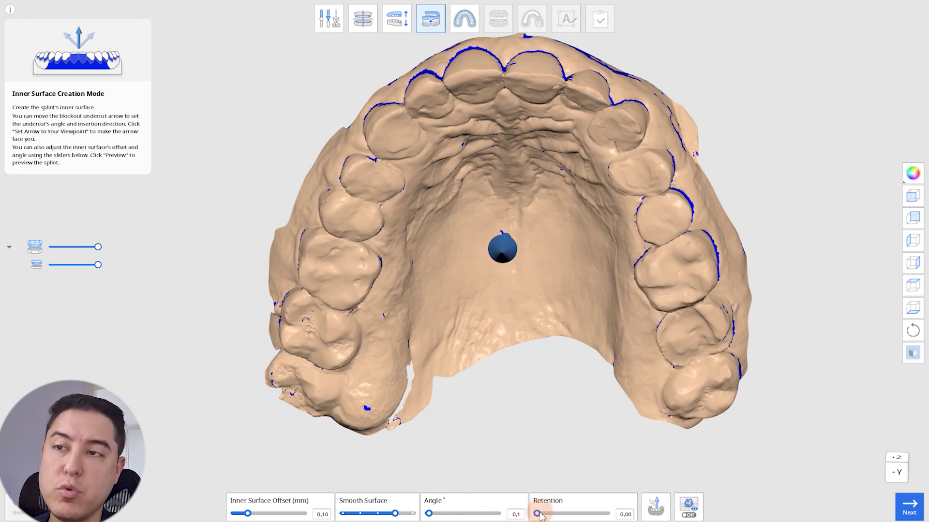
Step: Aim the undercut arrow at the occlusal view and generate the inner surface at 0.10 mm offset
click(657, 511)
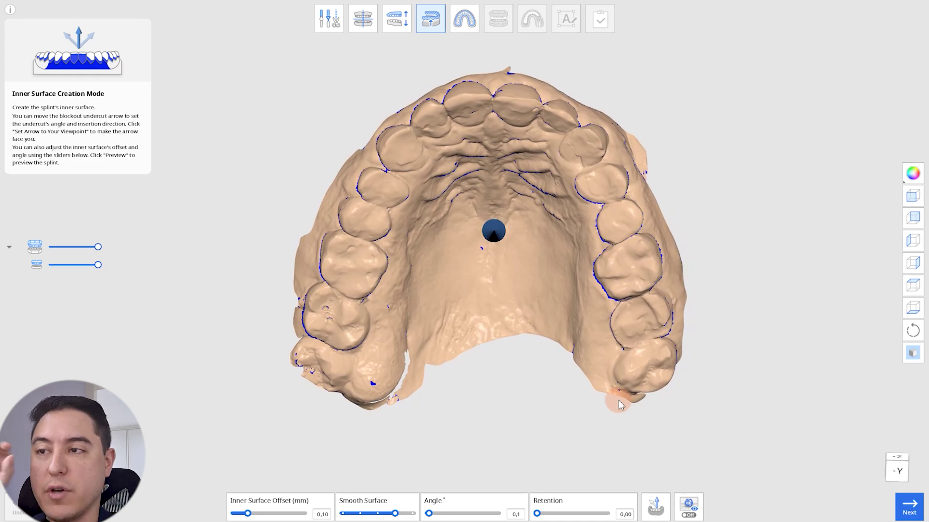
click(663, 510)
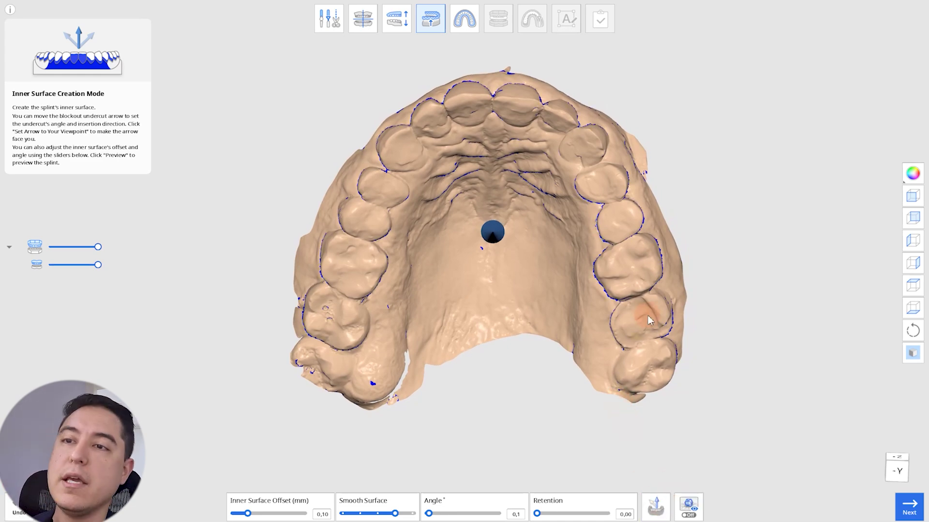
mouse_move(646, 321)
right_down()
mouse_move(649, 294)
mouse_move(596, 106)
right_up()
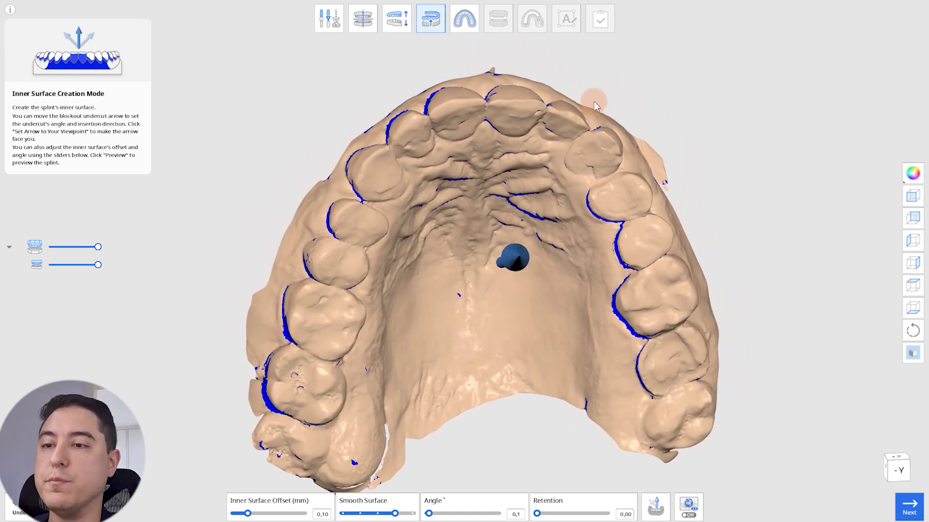
click(909, 506)
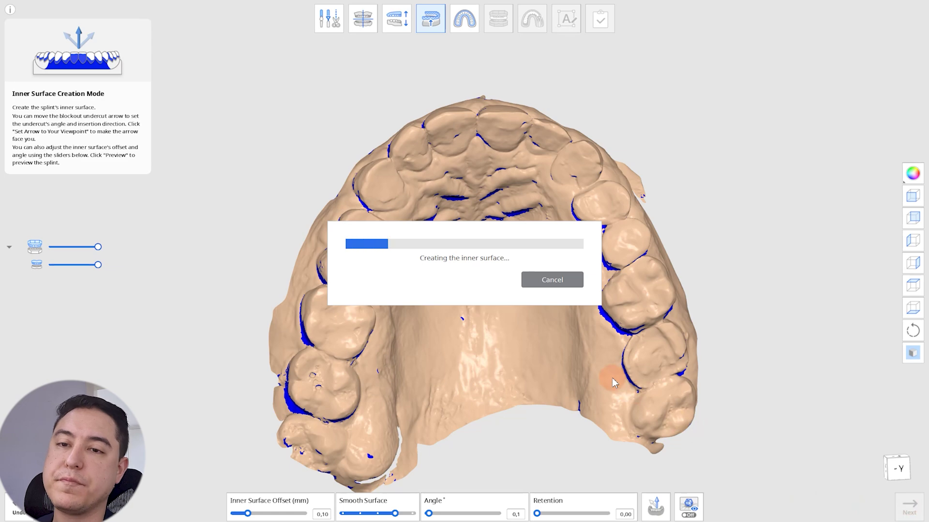
Step: Enter Outline Designation Mode and zoom in on the green outline around the upper teeth
click(464, 18)
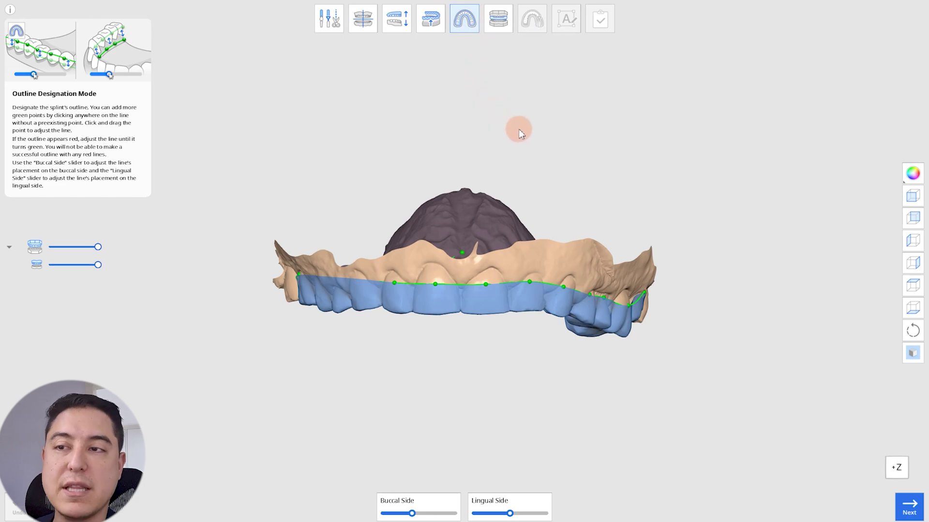
mouse_move(574, 142)
right_down()
mouse_move(489, 199)
mouse_move(518, 228)
right_up()
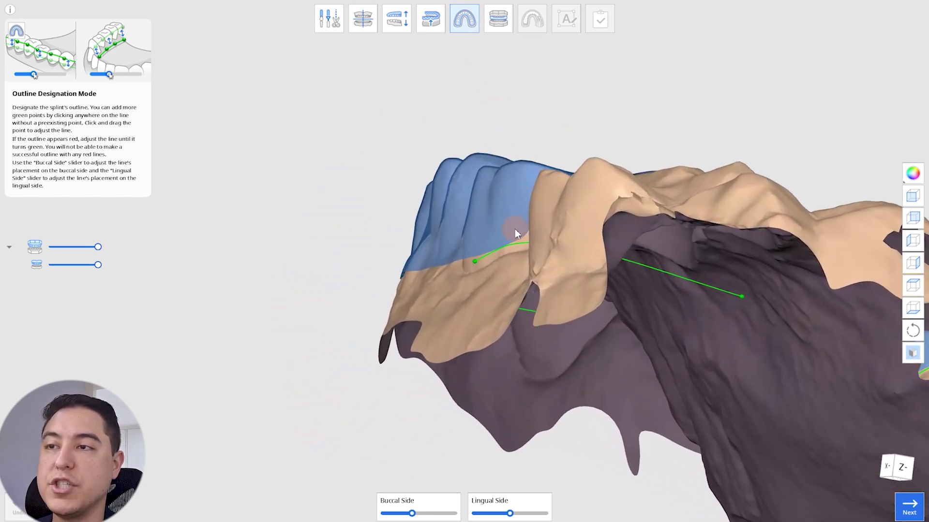
scroll(517, 228, up, 3)
scroll(517, 229, up, 3)
scroll(516, 228, up, 3)
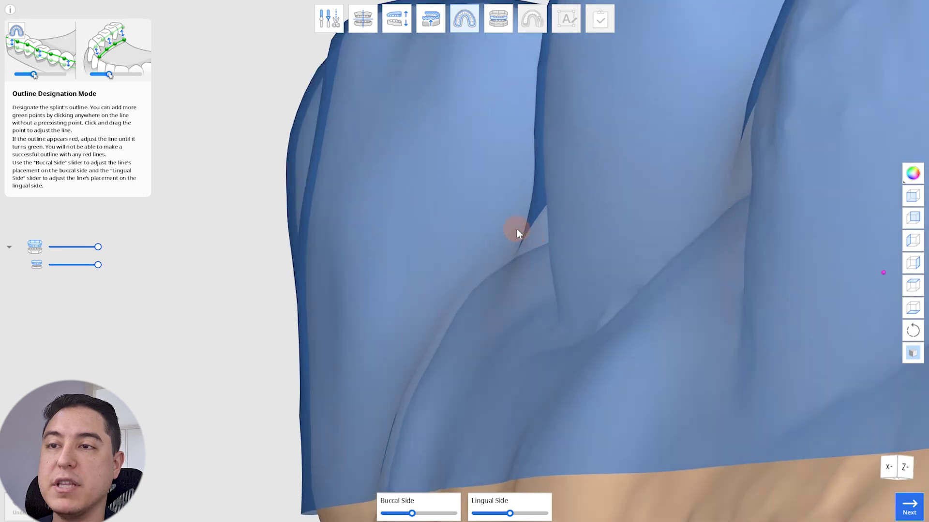
scroll(515, 228, up, 3)
scroll(516, 228, down, 3)
scroll(515, 228, up, 3)
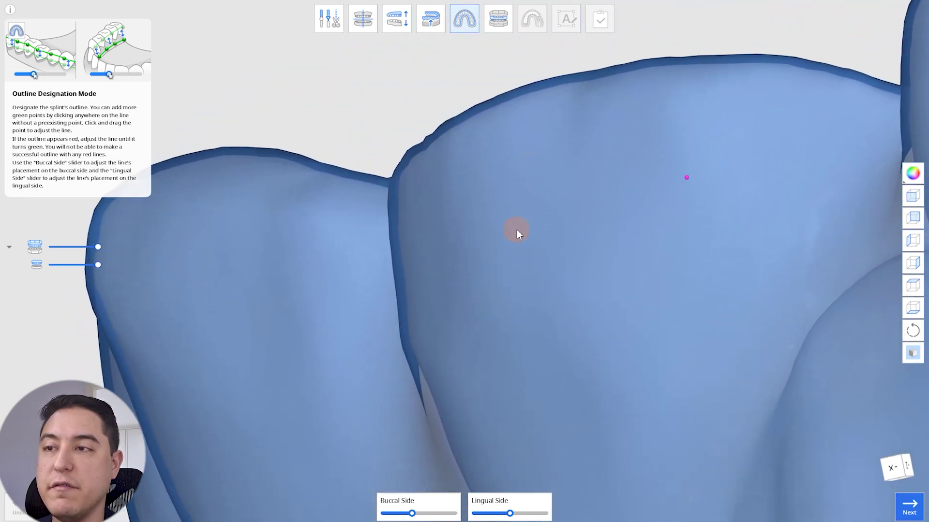
mouse_move(515, 228)
right_down()
mouse_move(406, 291)
mouse_move(373, 269)
mouse_move(394, 269)
mouse_move(386, 331)
mouse_move(463, 314)
mouse_move(602, 205)
mouse_move(602, 231)
mouse_move(601, 223)
mouse_move(532, 272)
mouse_move(340, 278)
mouse_move(279, 312)
mouse_move(398, 222)
mouse_move(390, 134)
mouse_move(365, 132)
right_up()
scroll(602, 231, down, 3)
scroll(602, 231, down, 3)
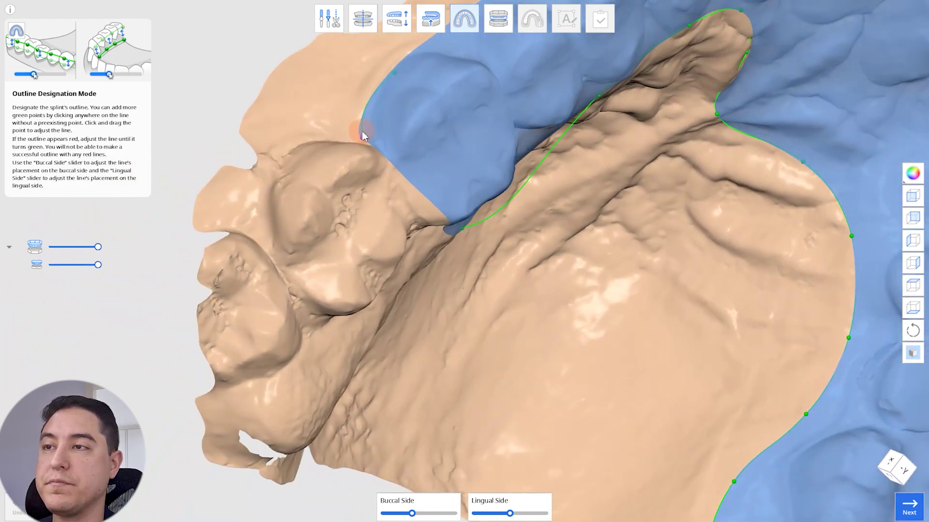
Step: Drag the palatal outline points past the posterior molars on the left and right sides
mouse_move(276, 210)
right_down()
mouse_move(387, 247)
mouse_move(309, 336)
right_up()
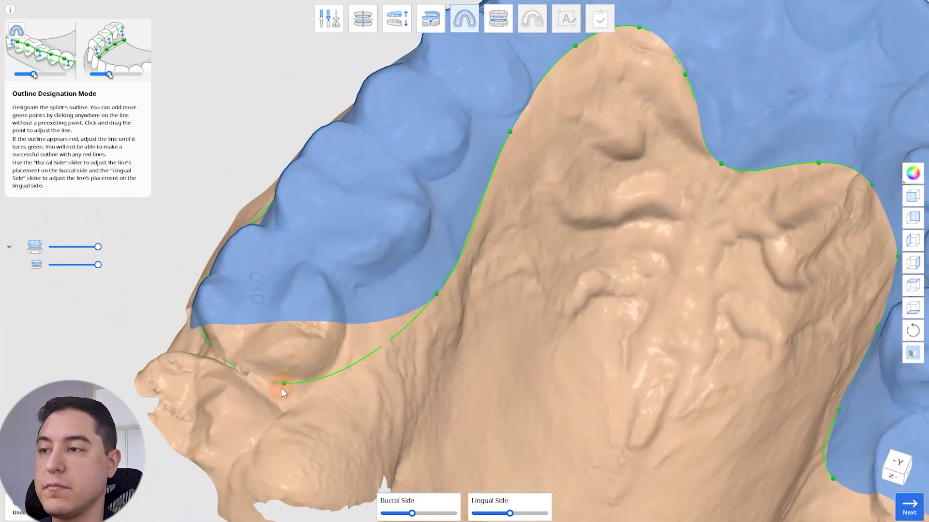
drag(230, 444, 285, 395)
mouse_move(285, 396)
right_down()
mouse_move(254, 410)
mouse_move(464, 365)
mouse_move(229, 382)
mouse_move(266, 378)
mouse_move(322, 393)
mouse_move(414, 377)
right_up()
right_drag(414, 377, 243, 402)
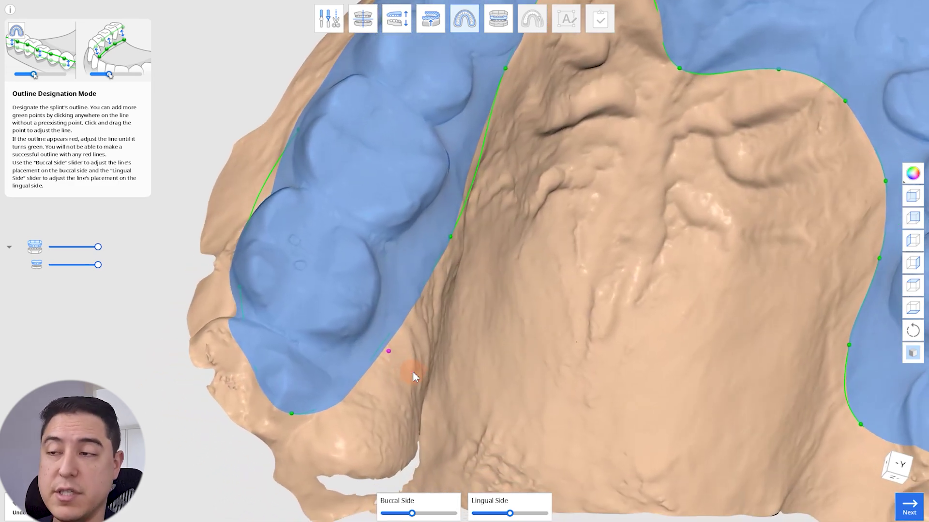
drag(262, 401, 252, 412)
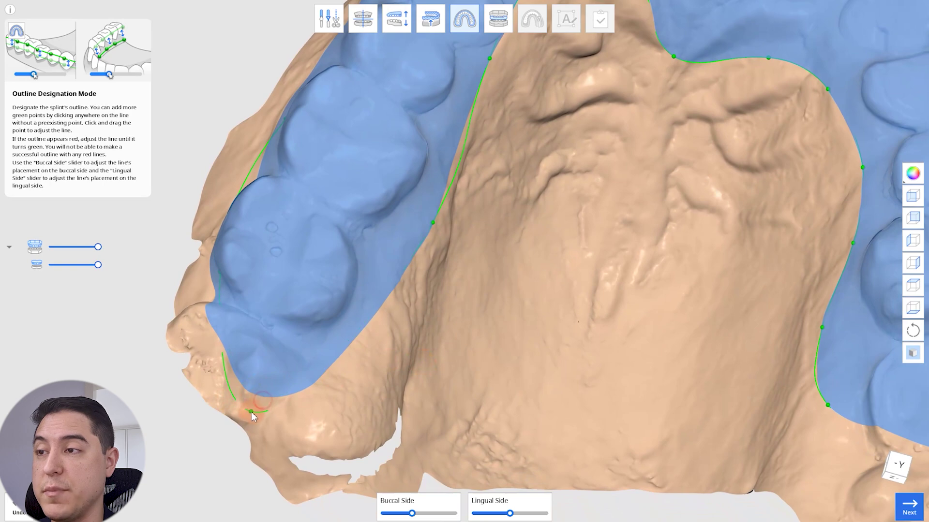
right_drag(405, 376, 639, 282)
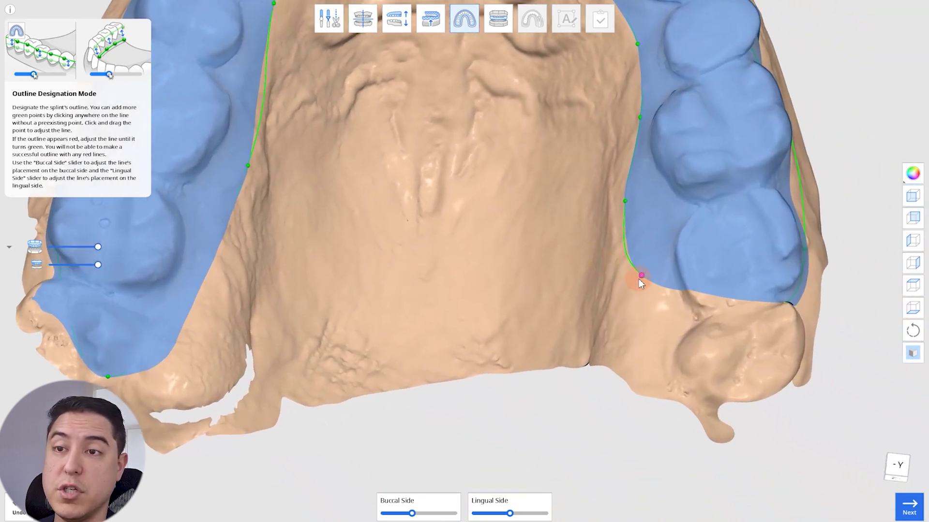
drag(641, 275, 642, 351)
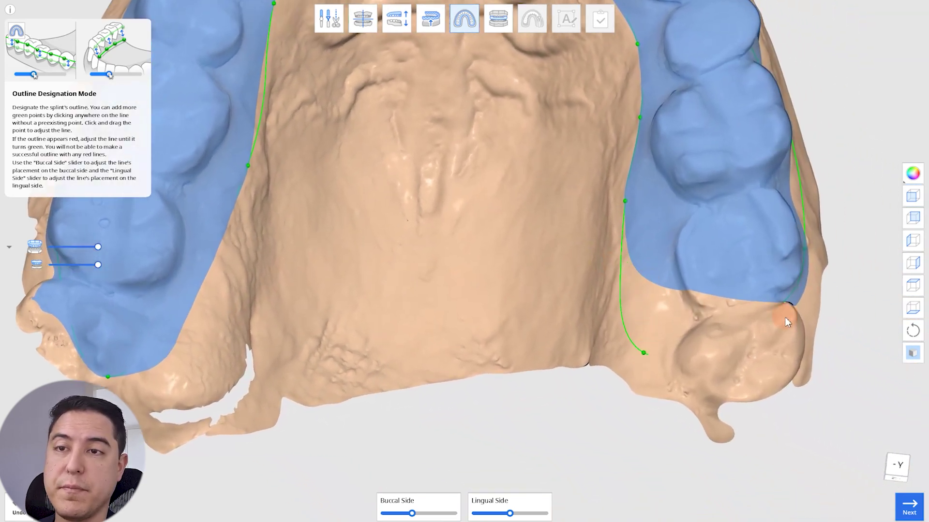
mouse_move(794, 338)
right_down()
mouse_move(635, 248)
mouse_move(470, 261)
mouse_move(633, 257)
mouse_move(615, 270)
right_up()
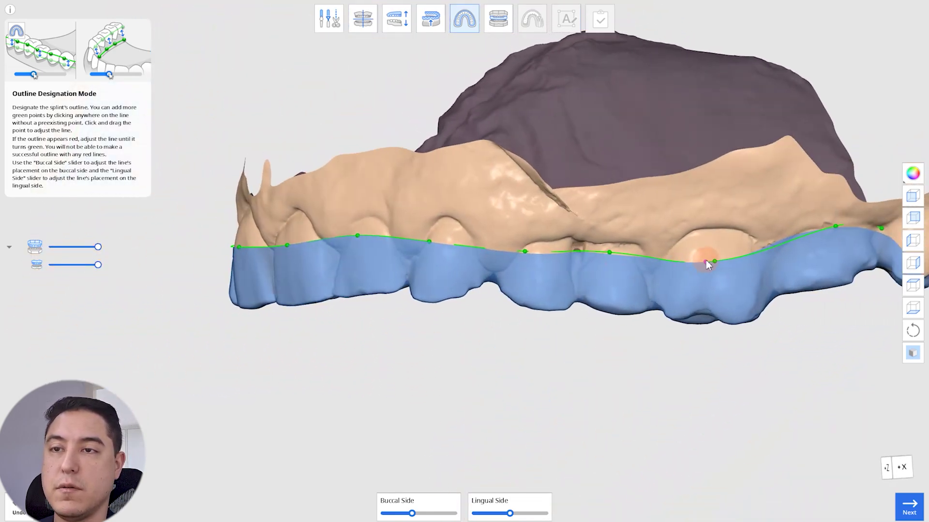
Step: Reconnect the buccal outline and reposition its points along the front teeth
mouse_move(713, 268)
right_down()
mouse_move(475, 263)
mouse_move(542, 260)
right_up()
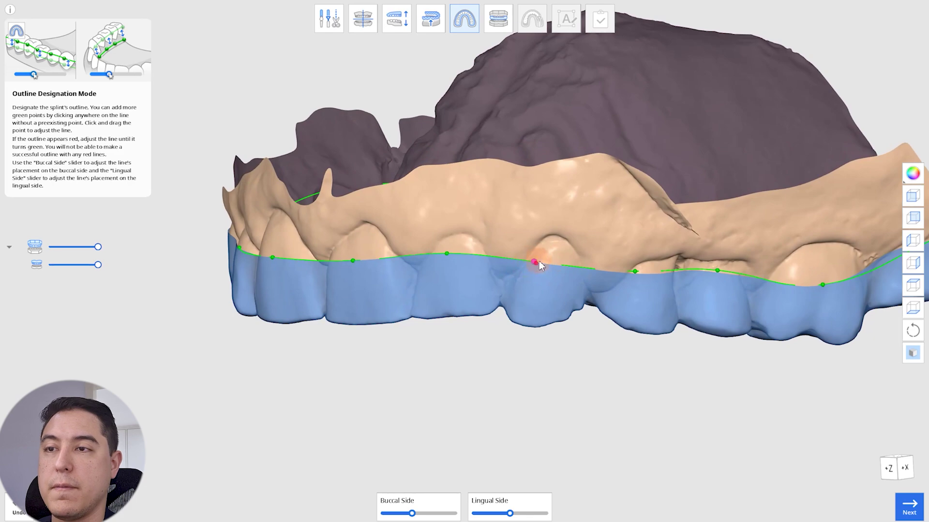
click(553, 242)
drag(459, 280, 423, 272)
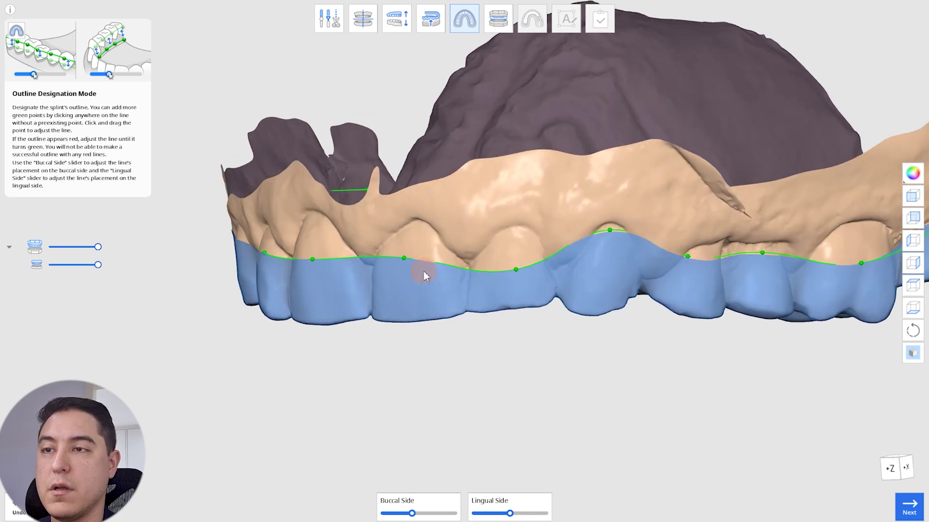
right_drag(424, 271, 616, 247)
drag(505, 254, 512, 275)
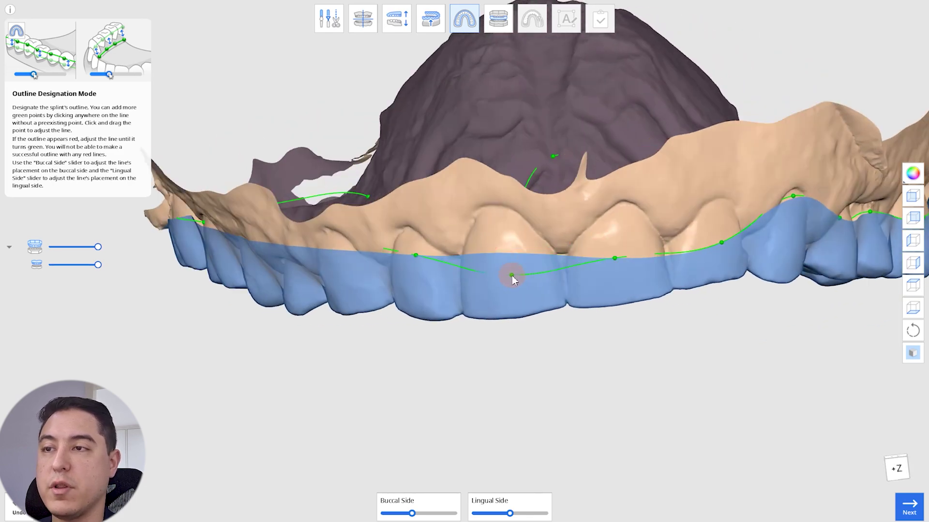
mouse_move(417, 277)
right_down()
mouse_move(454, 275)
mouse_move(580, 220)
right_up()
click(595, 220)
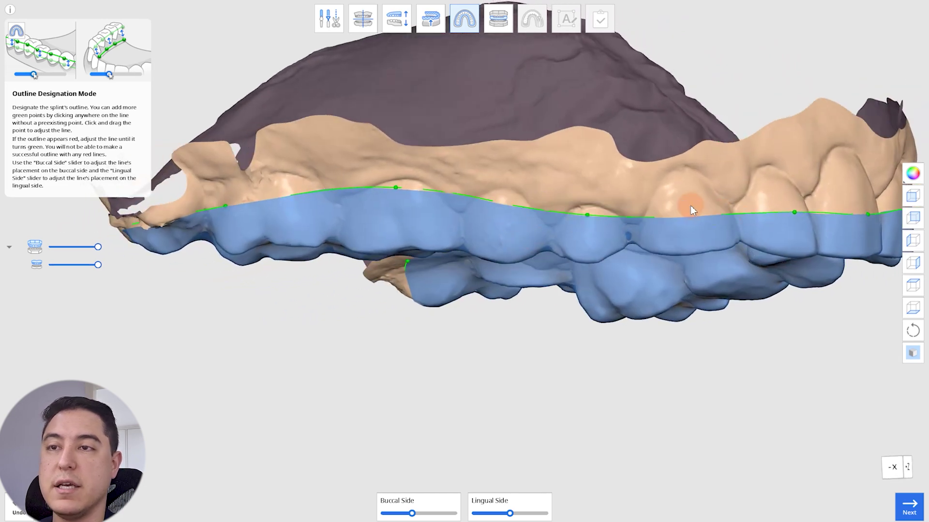
Step: Add buccal outline points that bend the line down to follow the gumline
drag(685, 207, 683, 190)
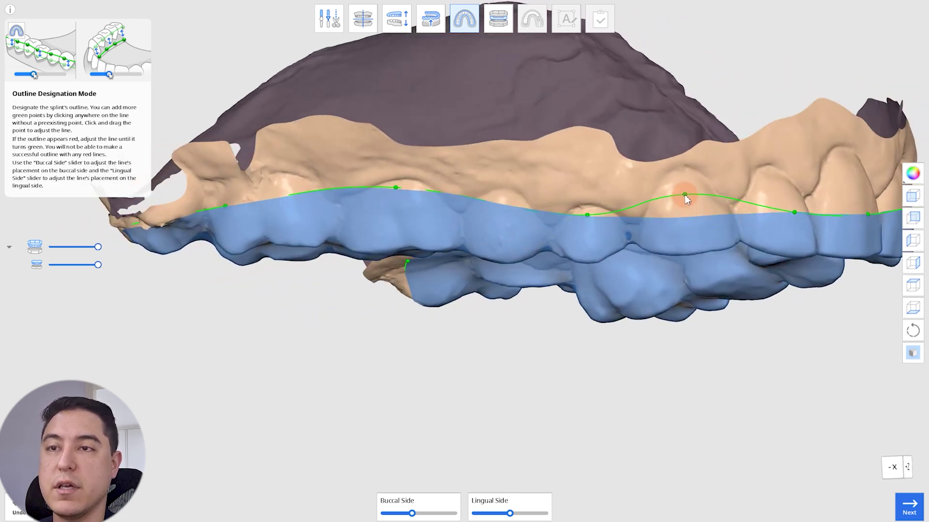
drag(747, 202, 727, 218)
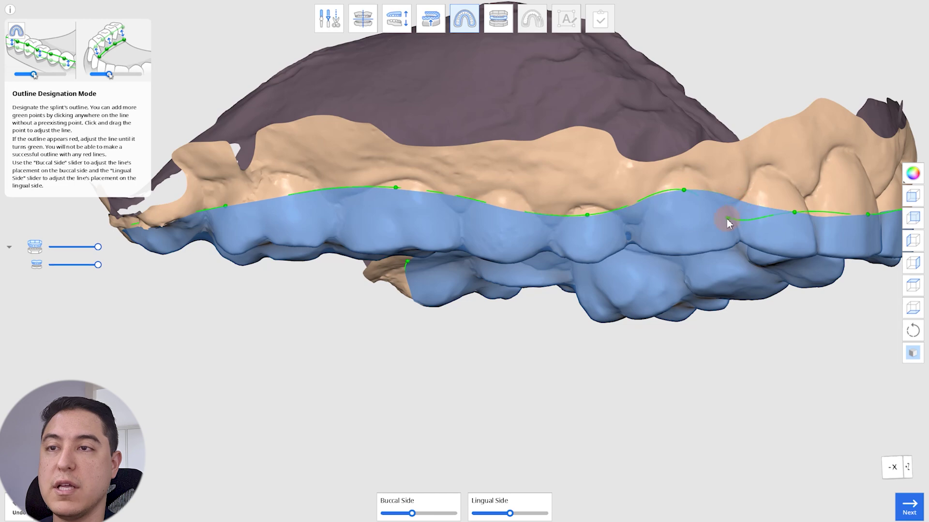
drag(630, 208, 644, 219)
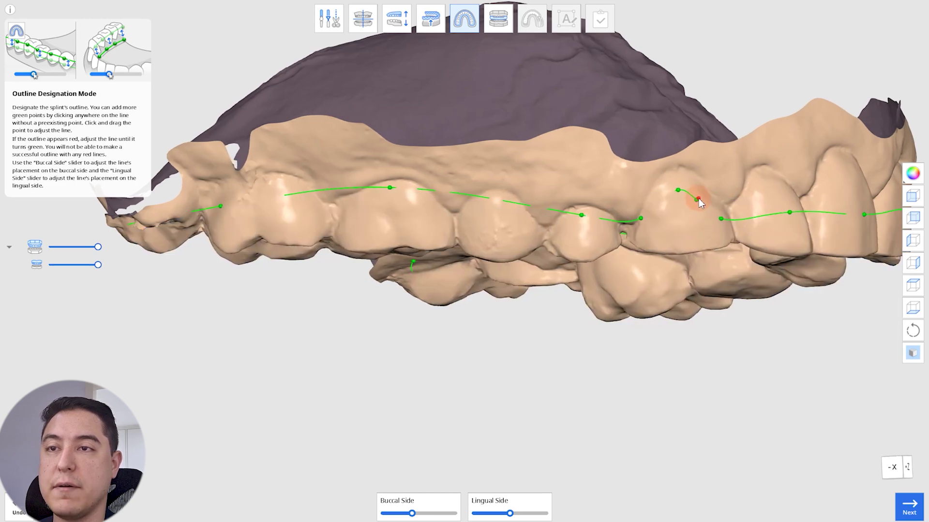
mouse_move(729, 231)
right_down()
mouse_move(520, 211)
mouse_move(438, 223)
mouse_move(605, 219)
mouse_move(413, 231)
mouse_move(423, 228)
right_up()
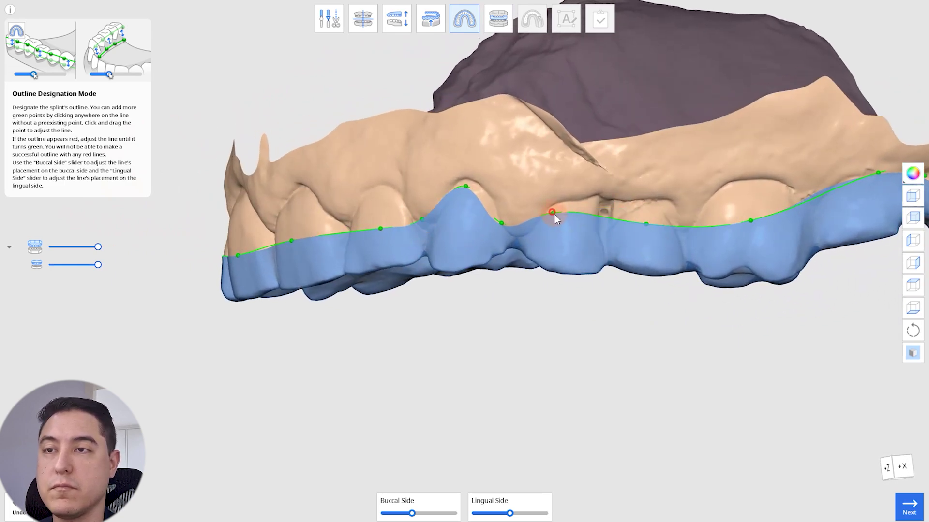
mouse_move(636, 231)
right_down()
mouse_move(794, 216)
mouse_move(791, 238)
right_up()
drag(791, 237, 789, 238)
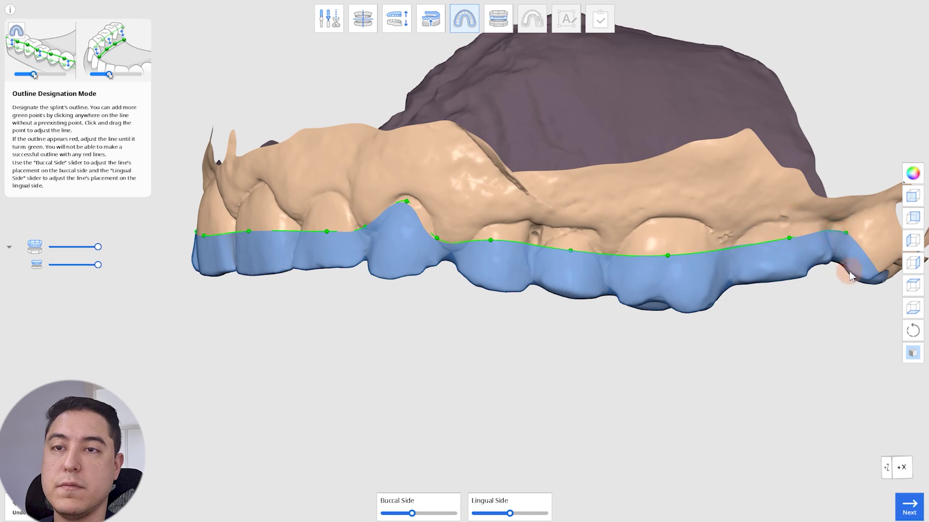
mouse_move(794, 263)
right_down()
mouse_move(752, 240)
mouse_move(688, 266)
mouse_move(692, 286)
mouse_move(649, 291)
right_up()
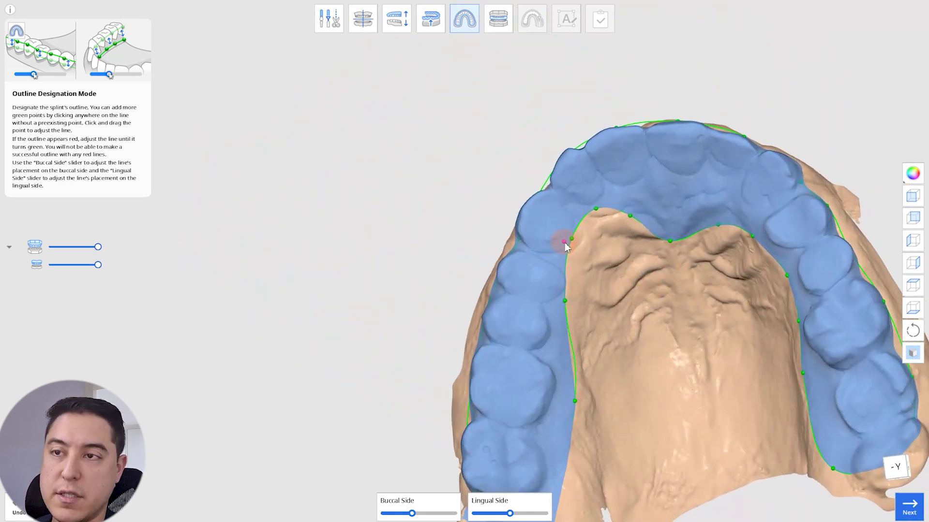
Step: Pull palatal outline points inward and add a new point at the palate edge
drag(520, 241, 528, 269)
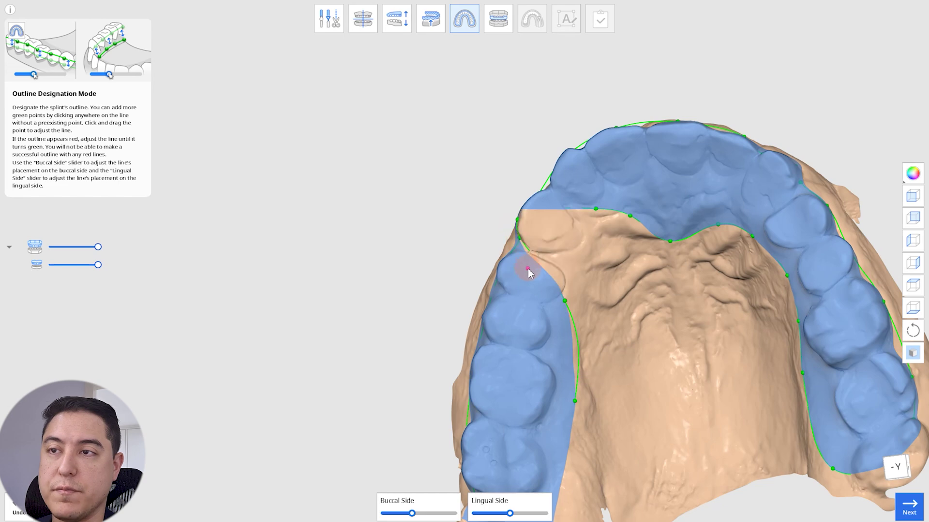
mouse_move(529, 270)
right_down()
mouse_move(566, 230)
mouse_move(582, 232)
right_up()
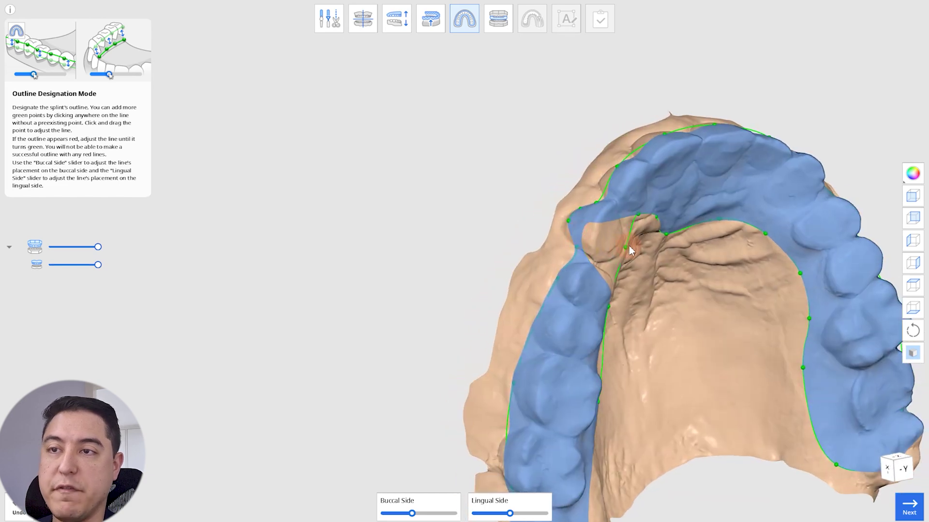
mouse_move(693, 194)
right_down()
mouse_move(648, 219)
mouse_move(582, 293)
mouse_move(711, 315)
mouse_move(531, 382)
right_up()
scroll(561, 285, up, 2)
scroll(604, 225, up, 2)
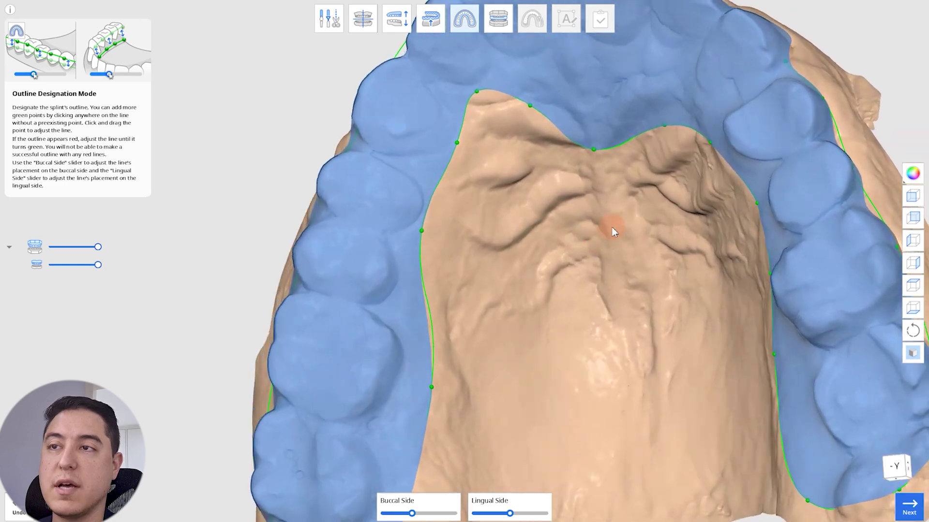
scroll(498, 167, up, 2)
right_drag(499, 170, 494, 210)
drag(500, 215, 524, 162)
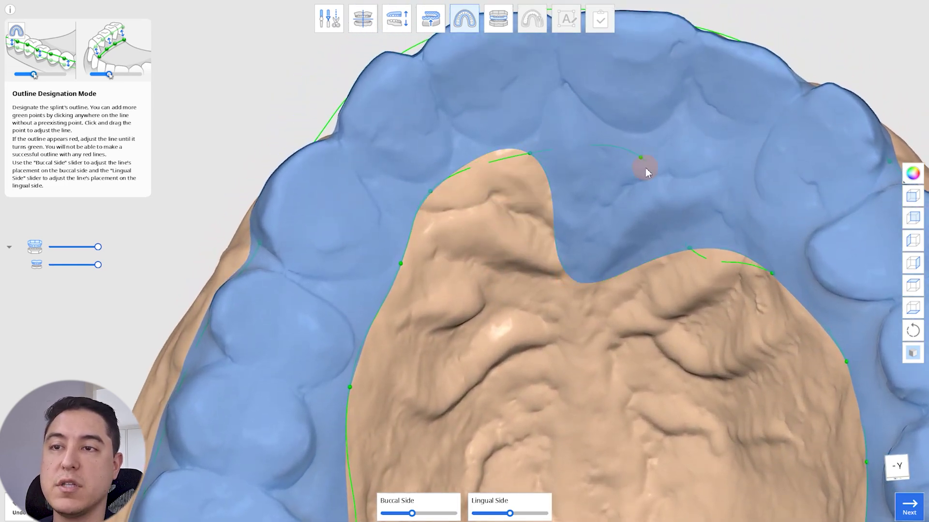
Step: Nudge the front palatal outline points into a smooth curve behind the incisors
drag(689, 247, 731, 193)
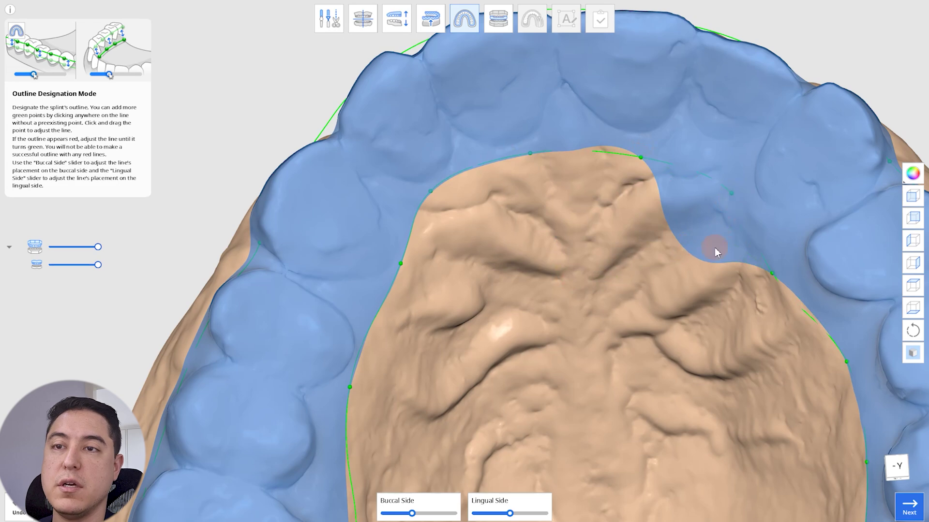
right_drag(715, 247, 699, 233)
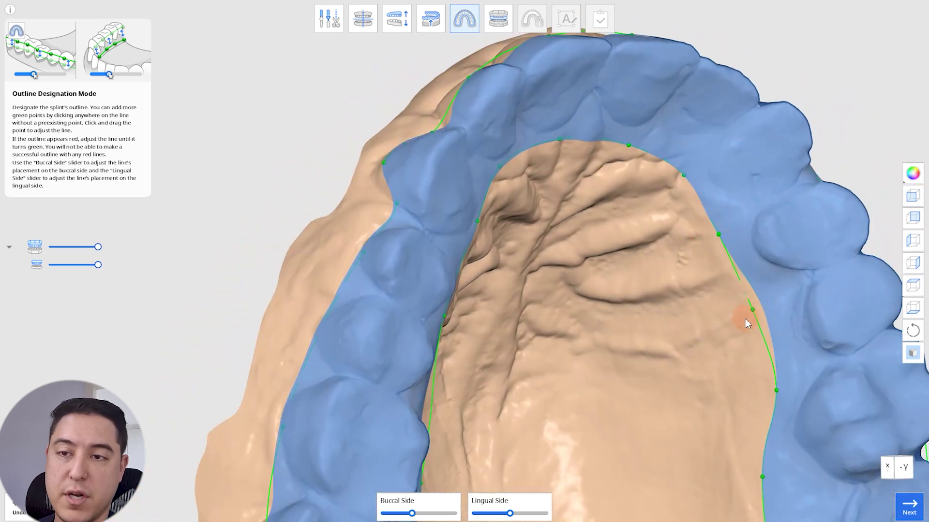
right_drag(753, 345, 733, 268)
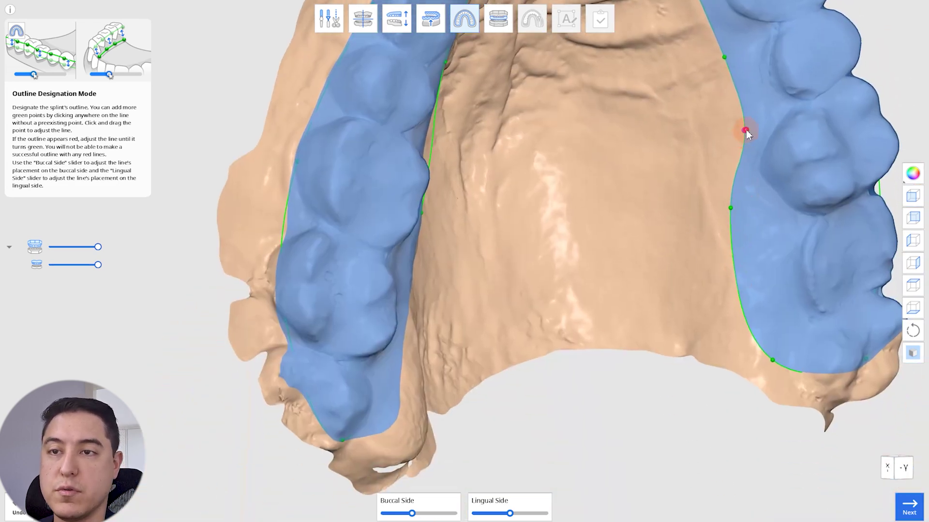
right_drag(771, 357, 425, 236)
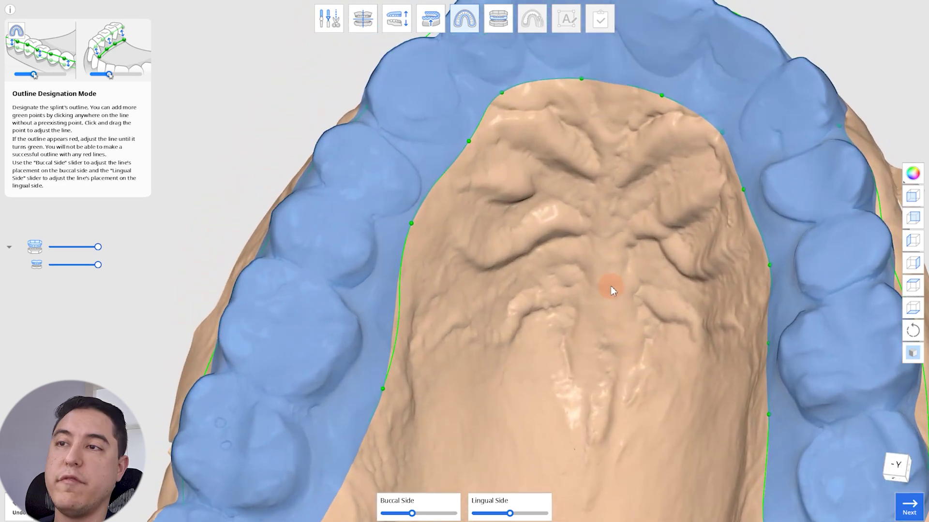
drag(413, 224, 418, 228)
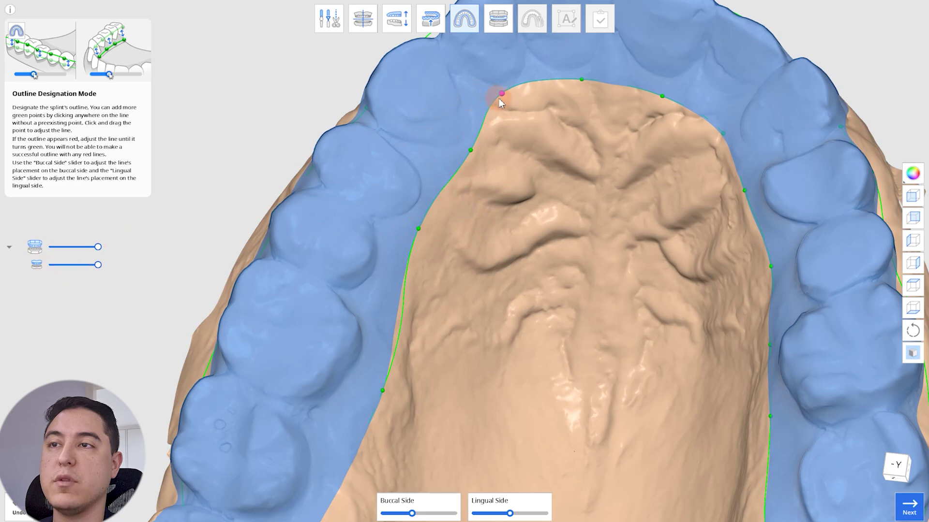
drag(500, 96, 508, 111)
drag(581, 80, 582, 92)
drag(725, 137, 719, 140)
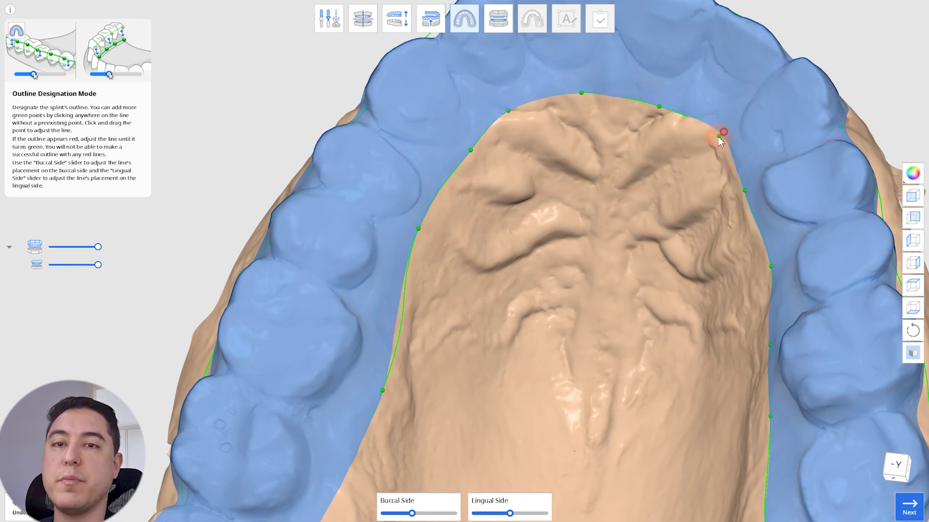
mouse_move(714, 144)
right_down()
mouse_move(595, 141)
mouse_move(603, 125)
mouse_move(578, 94)
mouse_move(628, 174)
mouse_move(687, 177)
right_up()
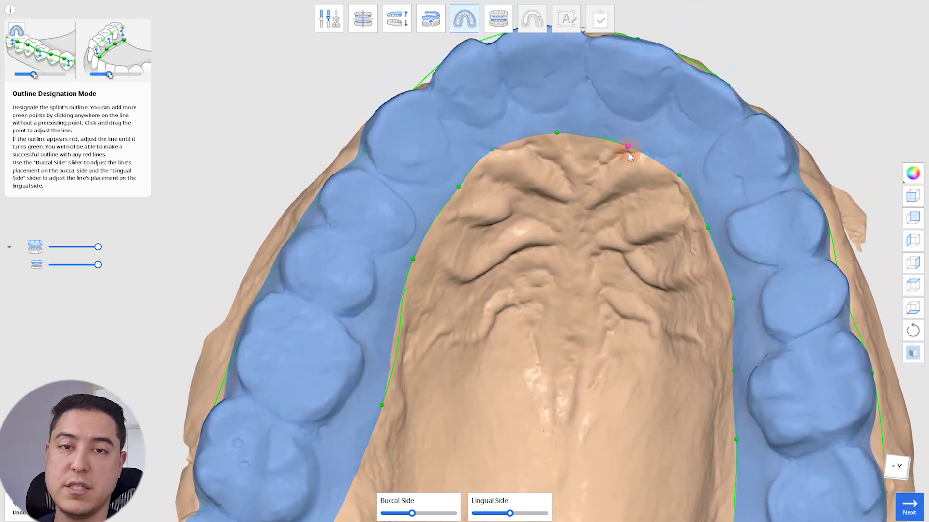
right_drag(594, 35, 589, 181)
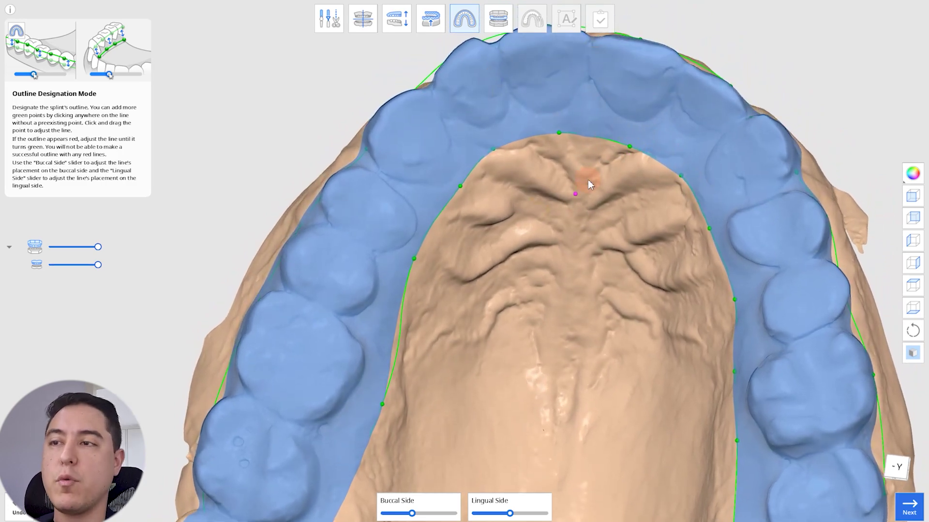
mouse_move(428, 193)
right_down()
mouse_move(526, 216)
mouse_move(409, 504)
right_up()
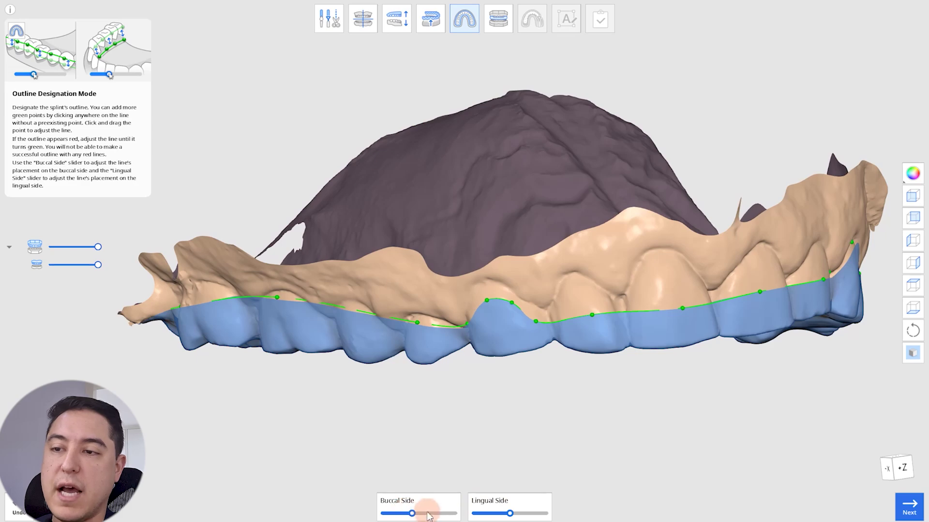
Step: Fine-tune the Buccal Side and Lingual Side outline sliders, then create the 1.66 mm outer surface
right_drag(503, 514, 516, 517)
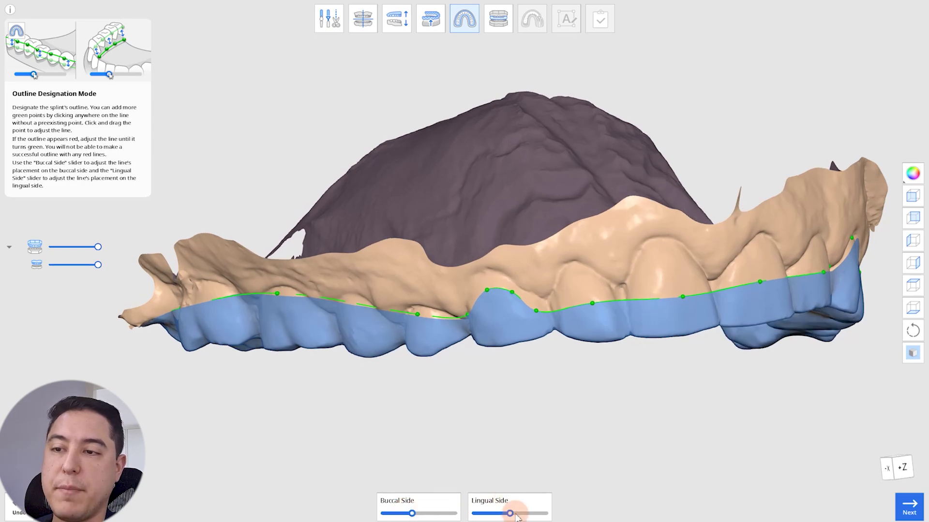
drag(411, 513, 435, 505)
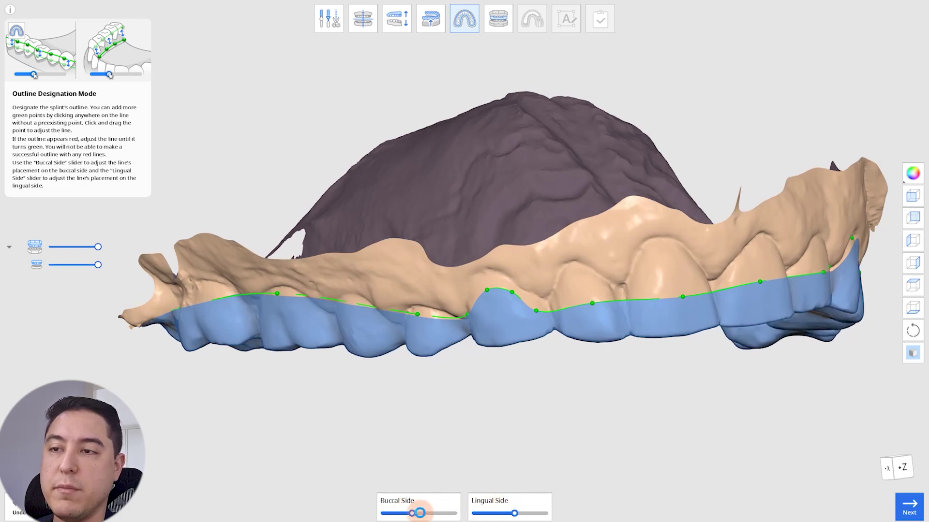
click(515, 513)
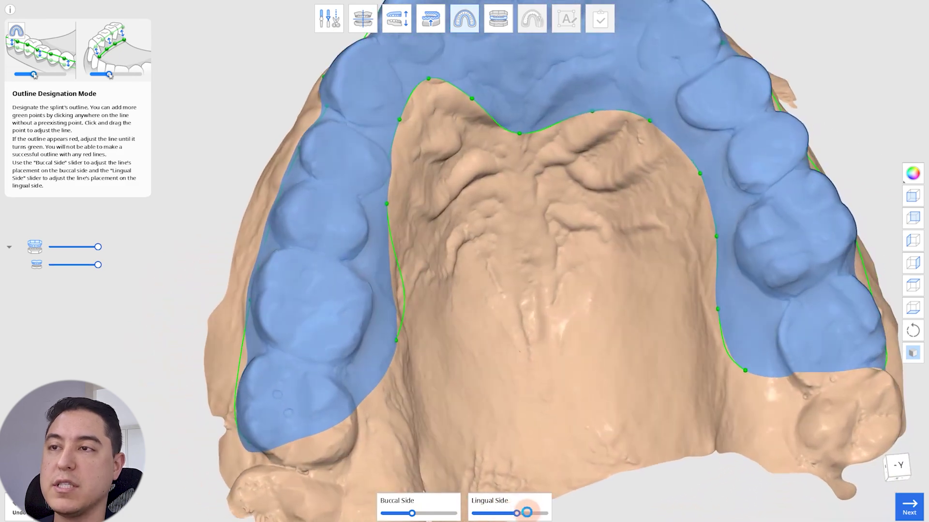
right_drag(526, 511, 488, 514)
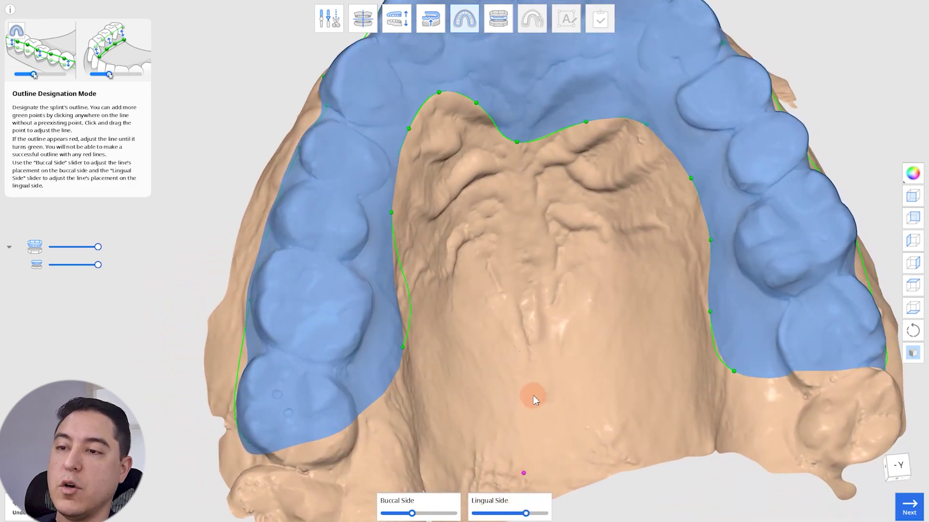
right_drag(516, 397, 532, 360)
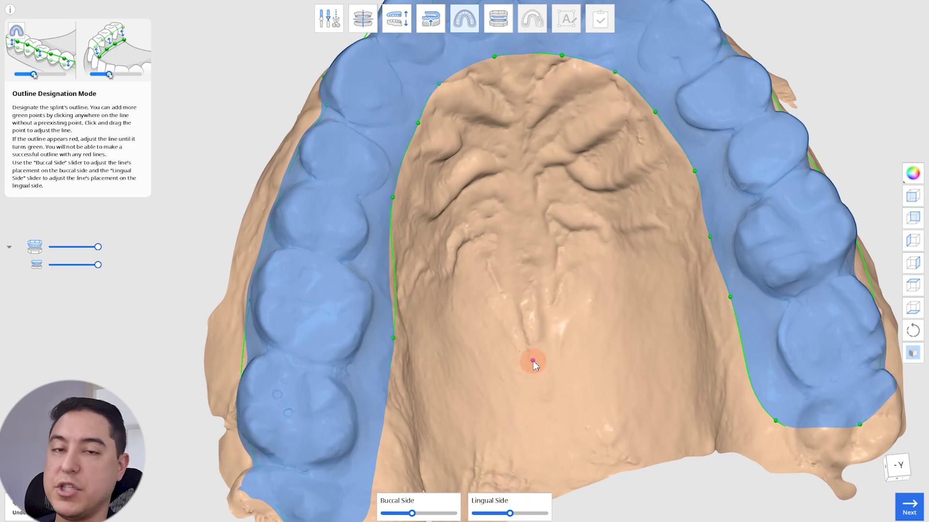
right_drag(464, 480, 896, 493)
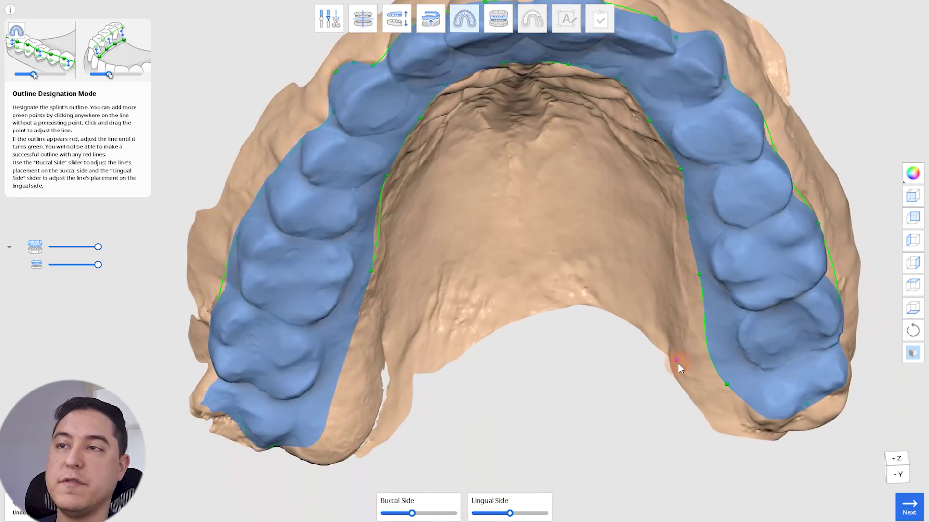
click(908, 506)
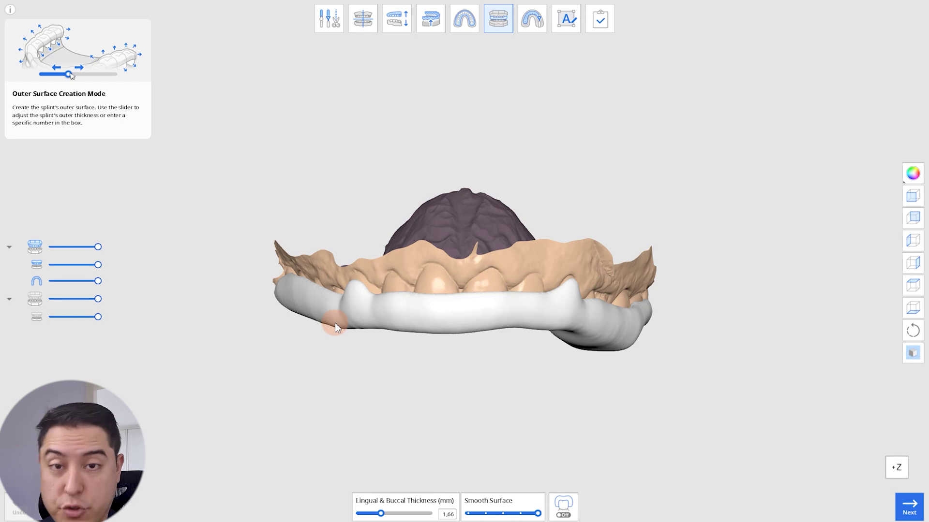
Step: Show the lower jaw and orbit around the 1.66 mm splint against both arches
click(34, 299)
mouse_move(384, 410)
right_down()
mouse_move(413, 396)
mouse_move(640, 358)
mouse_move(680, 331)
right_up()
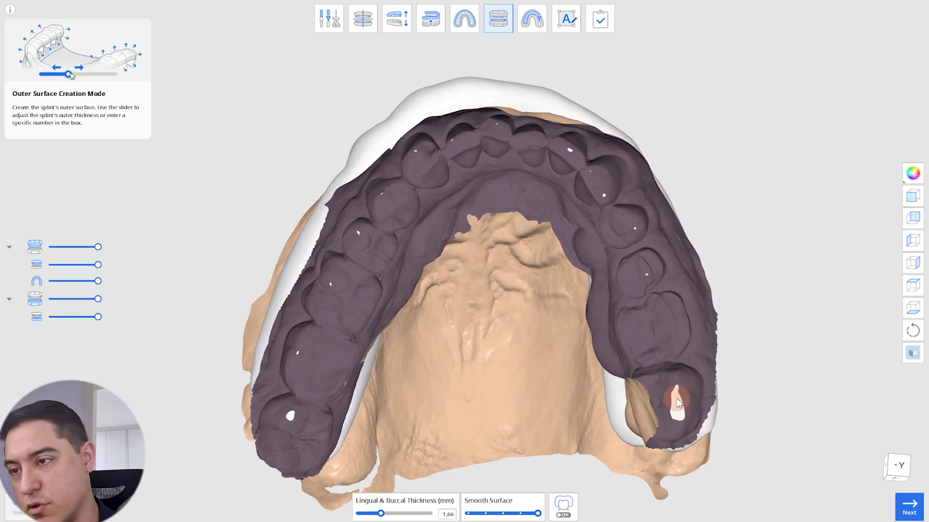
mouse_move(677, 391)
right_down()
mouse_move(664, 281)
mouse_move(634, 190)
mouse_move(569, 267)
mouse_move(510, 274)
mouse_move(500, 195)
mouse_move(520, 201)
mouse_move(486, 224)
right_up()
scroll(500, 195, up, 2)
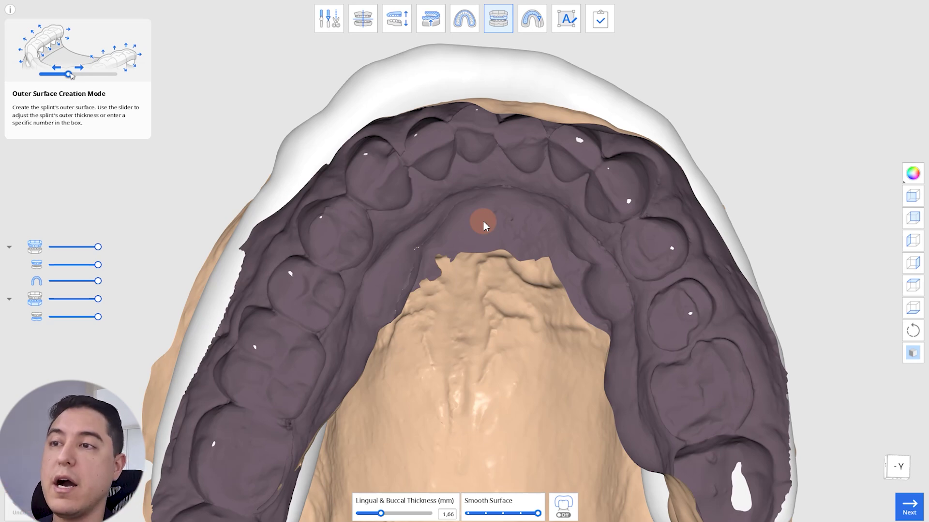
mouse_move(486, 224)
right_down()
mouse_move(498, 208)
mouse_move(556, 194)
mouse_move(377, 315)
right_up()
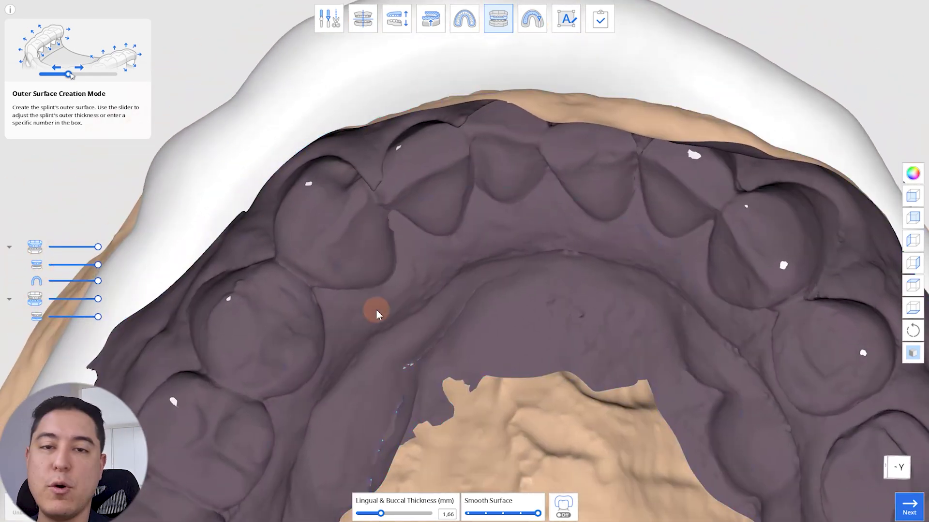
mouse_move(384, 348)
right_down()
mouse_move(572, 326)
mouse_move(707, 162)
mouse_move(425, 152)
mouse_move(740, 263)
mouse_move(661, 335)
mouse_move(595, 305)
mouse_move(573, 287)
mouse_move(581, 271)
mouse_move(569, 274)
mouse_move(148, 58)
right_up()
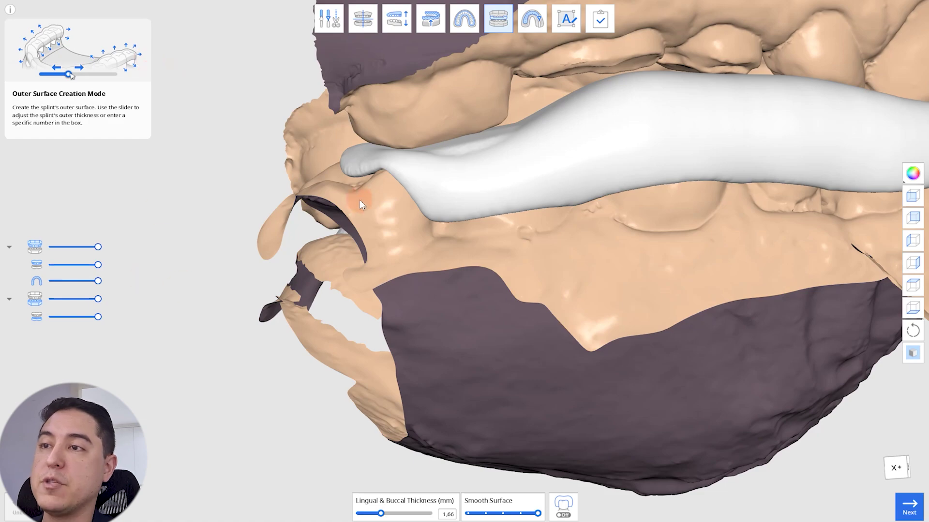
mouse_move(360, 200)
right_down()
mouse_move(425, 144)
mouse_move(371, 135)
mouse_move(394, 131)
mouse_move(461, 162)
mouse_move(639, 165)
mouse_move(699, 175)
mouse_move(699, 190)
mouse_move(493, 191)
right_up()
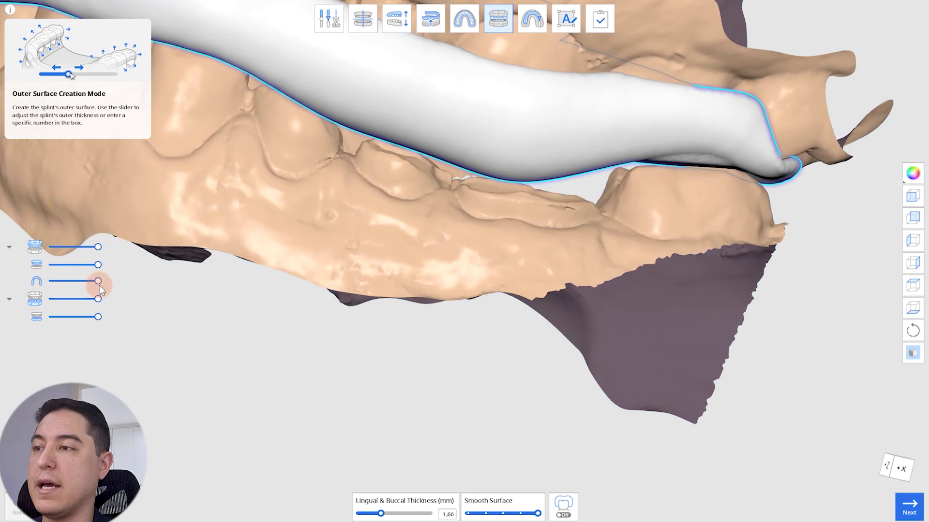
Step: Make the splint semi-transparent and orbit to check its fit over the upper teeth
drag(98, 281, 64, 281)
mouse_move(702, 184)
right_down()
mouse_move(740, 178)
mouse_move(695, 195)
right_up()
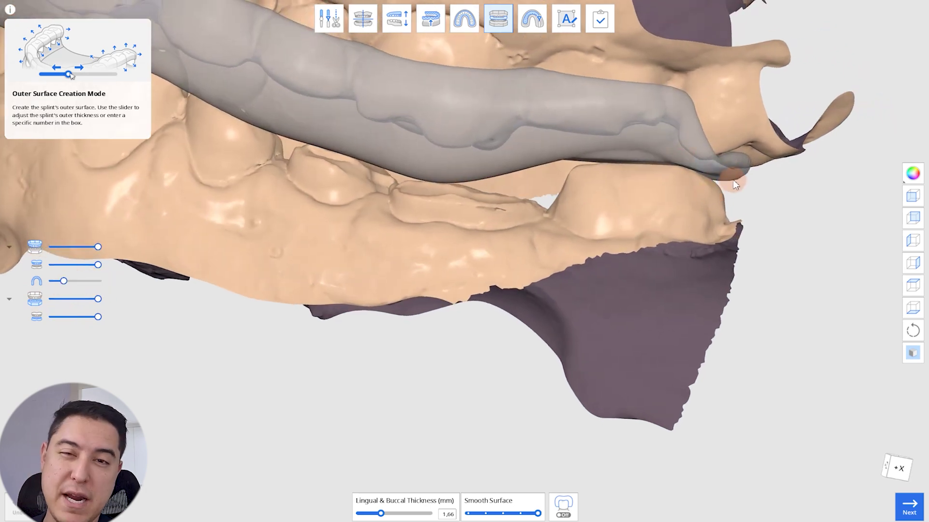
mouse_move(750, 140)
right_down()
mouse_move(724, 169)
mouse_move(719, 245)
mouse_move(610, 370)
mouse_move(643, 376)
mouse_move(667, 265)
mouse_move(648, 261)
mouse_move(186, 273)
mouse_move(564, 257)
mouse_move(563, 404)
right_up()
click(564, 31)
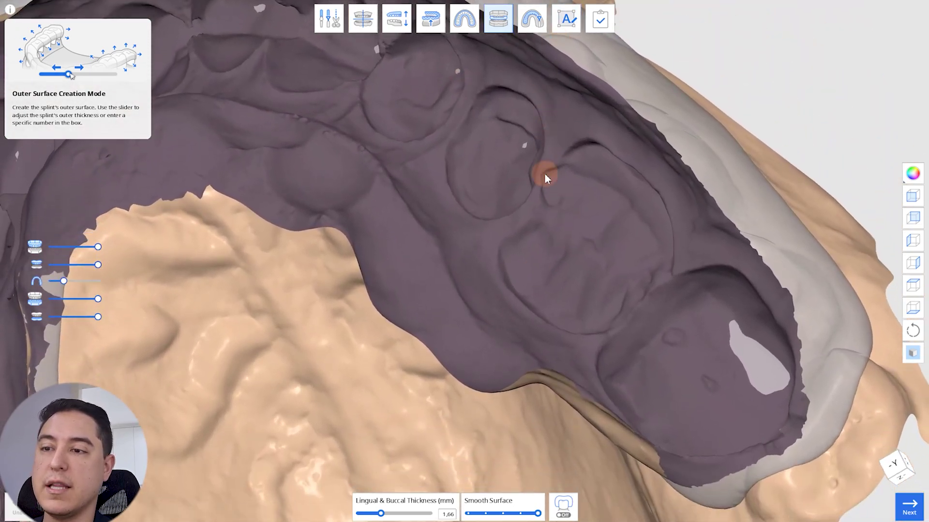
right_drag(545, 178, 545, 452)
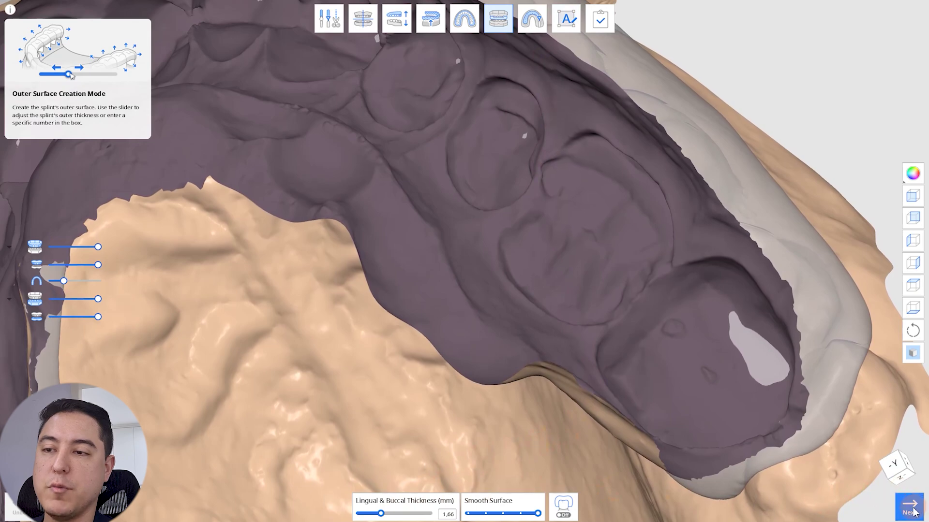
mouse_move(870, 503)
right_down()
mouse_move(382, 515)
mouse_move(399, 505)
right_up()
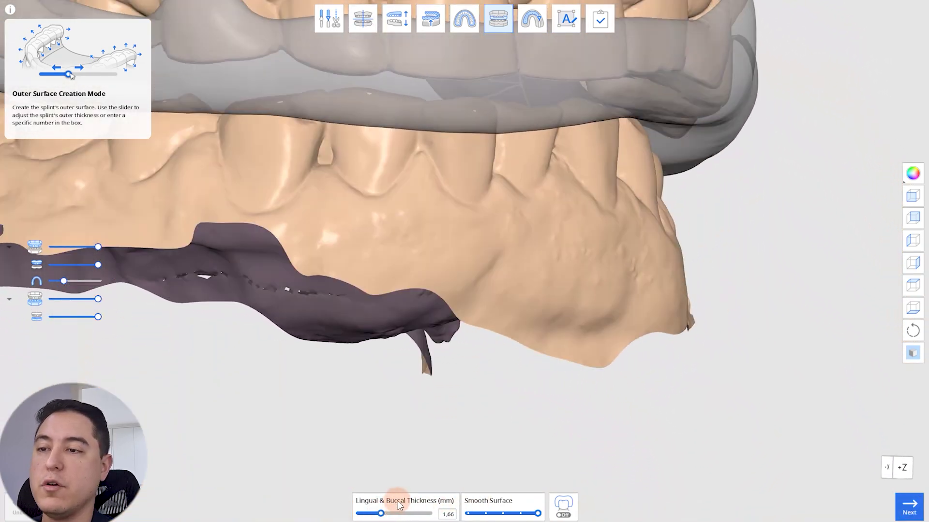
Step: Rebuild the outer surface at 2.00 mm lingual and buccal thickness with maximum smoothing
click(442, 512)
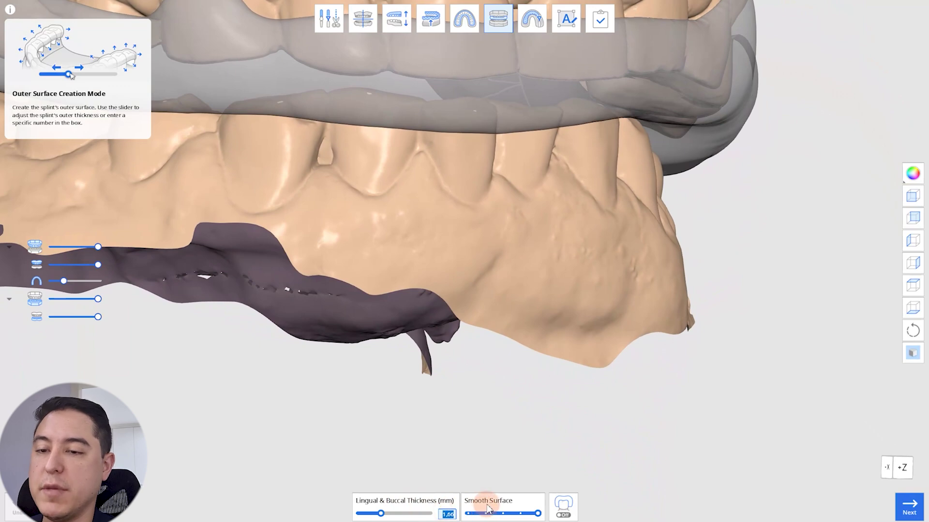
text(2)
key(Return)
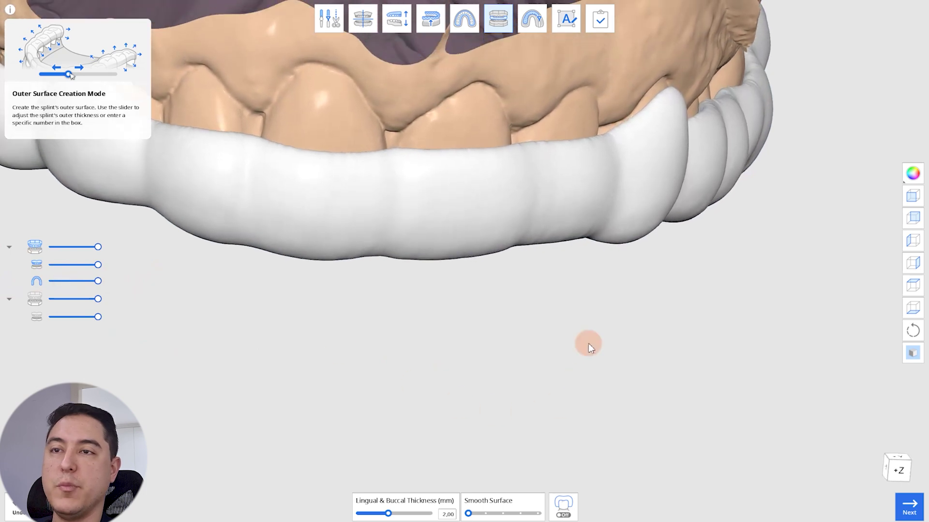
mouse_move(588, 343)
right_down()
mouse_move(536, 292)
mouse_move(543, 363)
right_up()
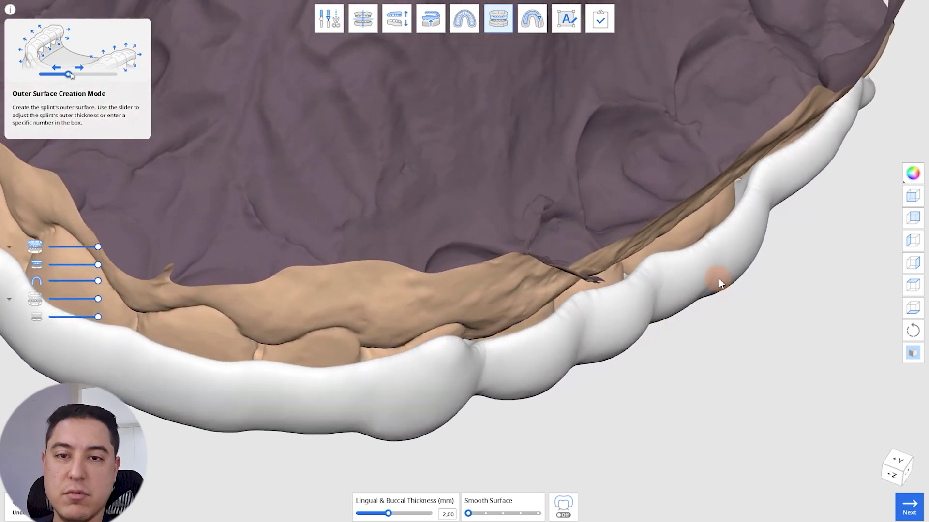
mouse_move(720, 280)
right_down()
mouse_move(590, 457)
mouse_move(480, 518)
right_up()
drag(468, 513, 538, 513)
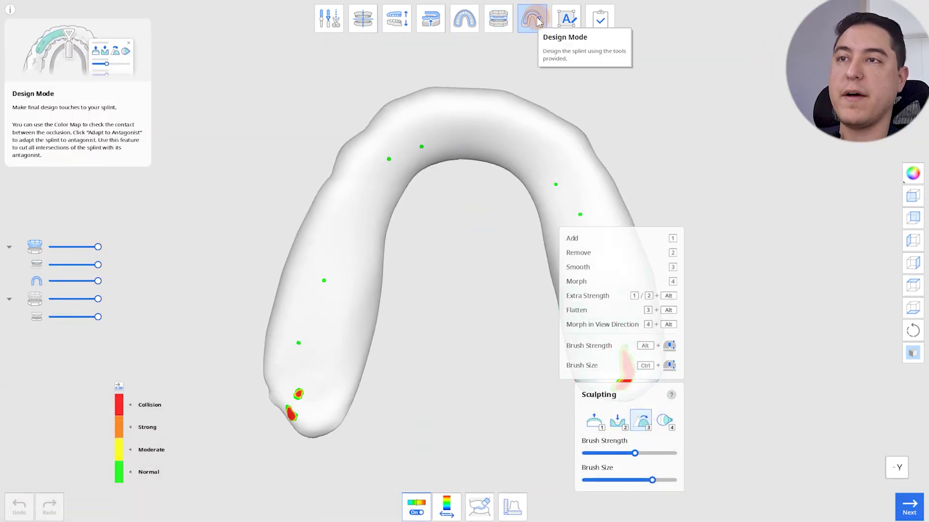
Step: Choose the Add tool and brush a small bump of material onto the splint's right arm
mouse_move(556, 169)
right_down()
mouse_move(492, 256)
mouse_move(466, 174)
right_up()
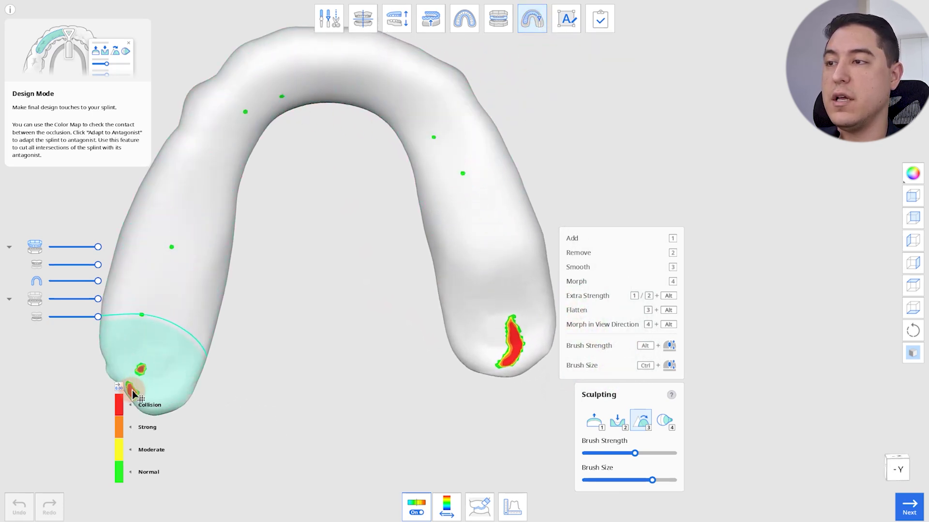
right_drag(128, 390, 522, 315)
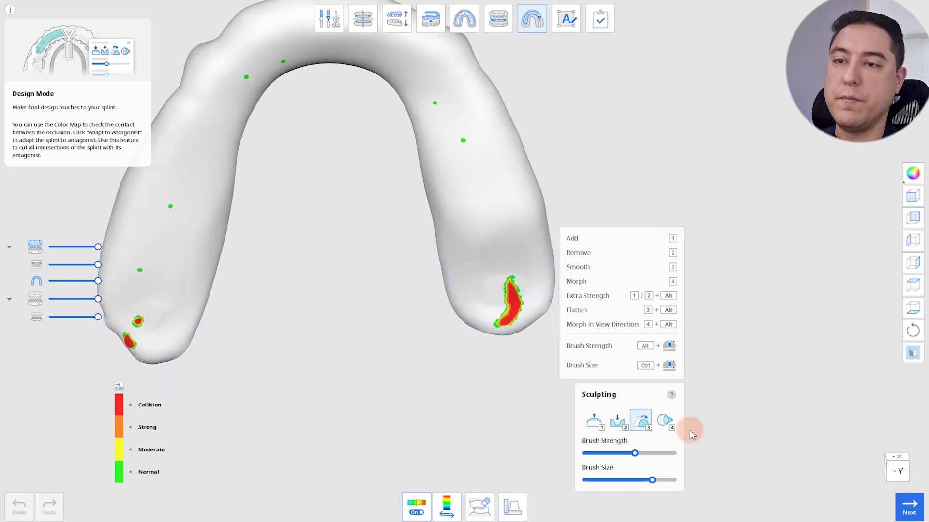
drag(661, 389, 802, 242)
right_drag(716, 327, 611, 315)
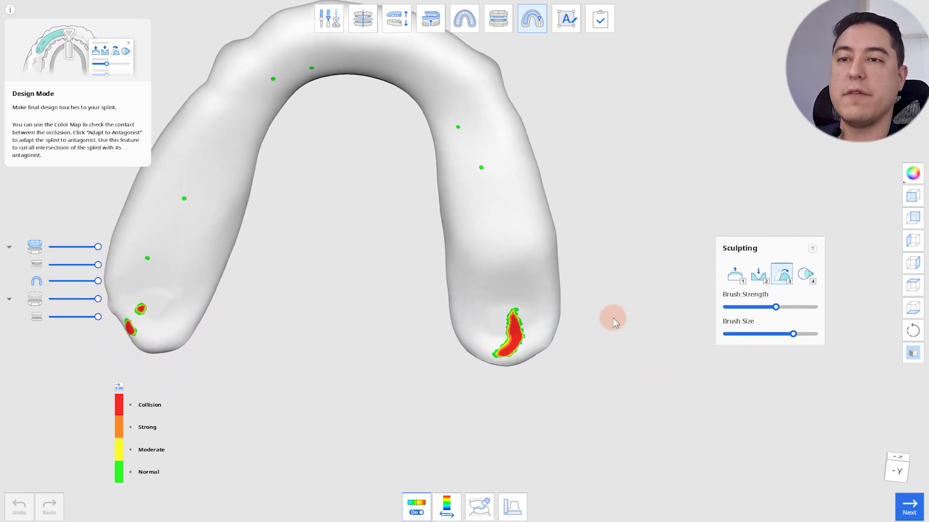
click(736, 279)
right_drag(507, 276, 693, 298)
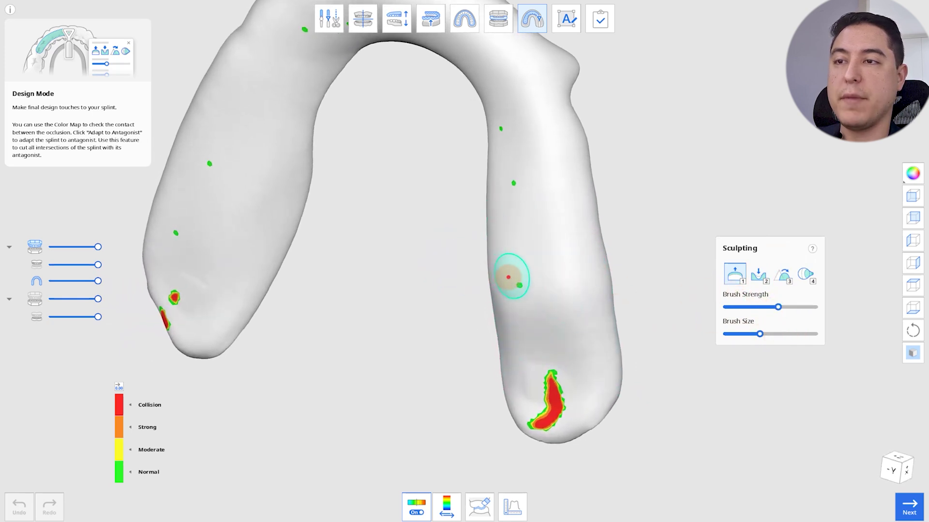
click(508, 277)
mouse_move(507, 277)
right_down()
mouse_move(525, 295)
mouse_move(490, 280)
right_up()
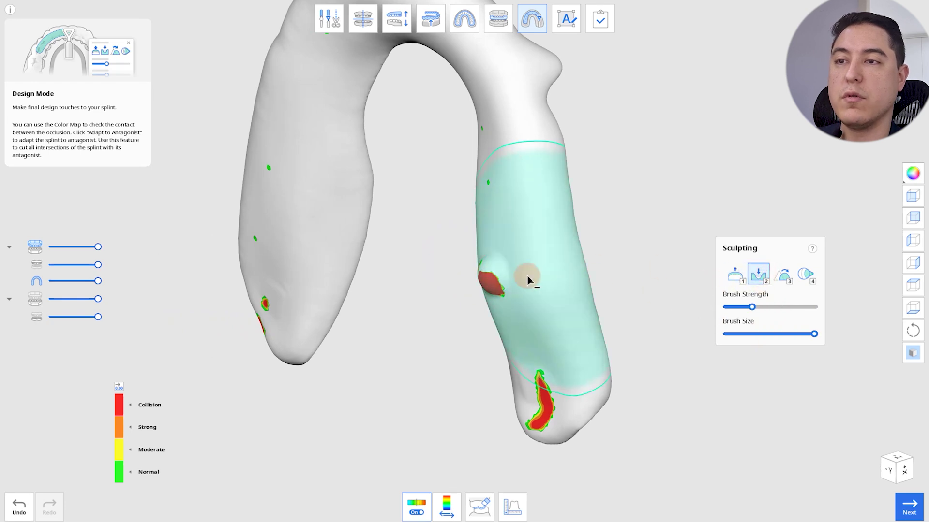
Step: Raise brush strength, shrink the brush, and carve a dent with the Remove brush
scroll(528, 279, up, 2)
scroll(525, 271, up, 2)
scroll(522, 262, up, 2)
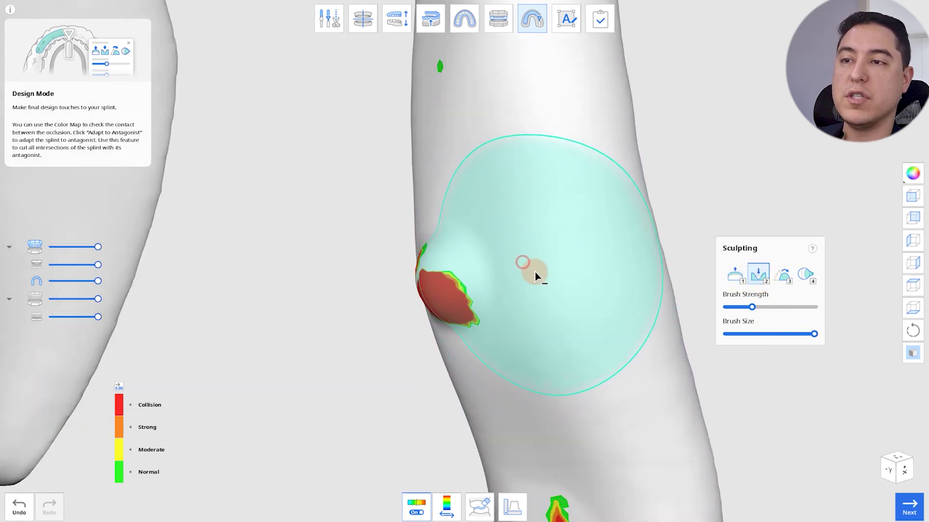
mouse_move(535, 274)
right_down()
mouse_move(515, 274)
mouse_move(531, 235)
mouse_move(687, 281)
right_up()
drag(752, 307, 773, 304)
drag(817, 333, 770, 333)
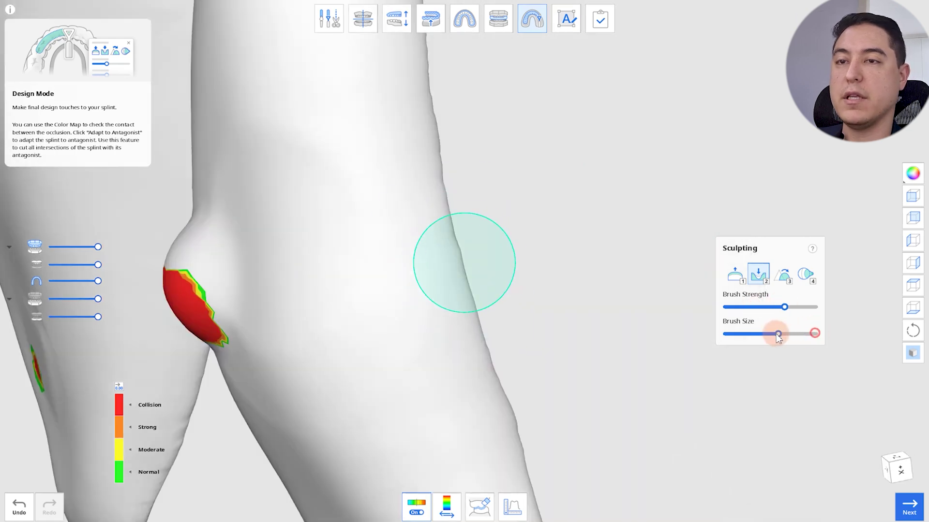
click(403, 303)
Step: Smooth the dent, morph the surface beside the bump, then undo all sculpt edits
click(783, 275)
drag(394, 300, 369, 264)
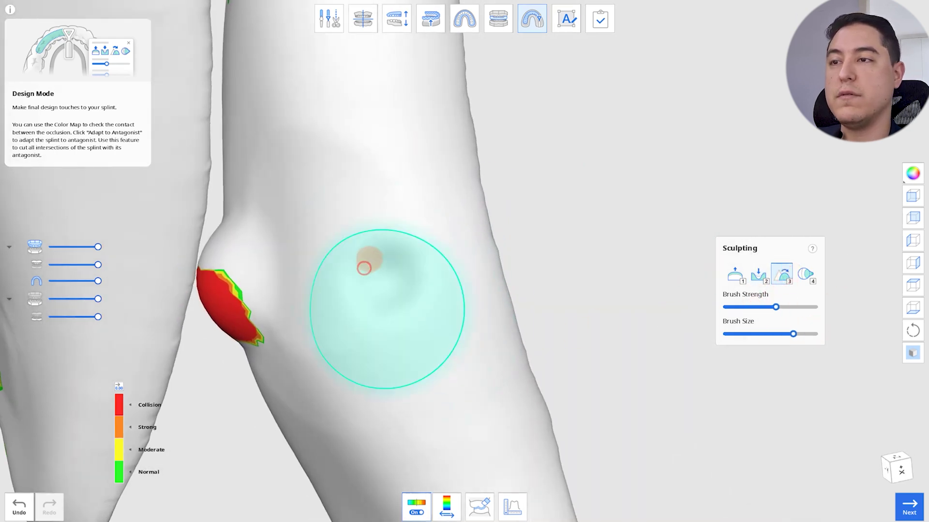
click(805, 274)
mouse_move(573, 310)
right_down()
mouse_move(583, 313)
mouse_move(421, 292)
right_up()
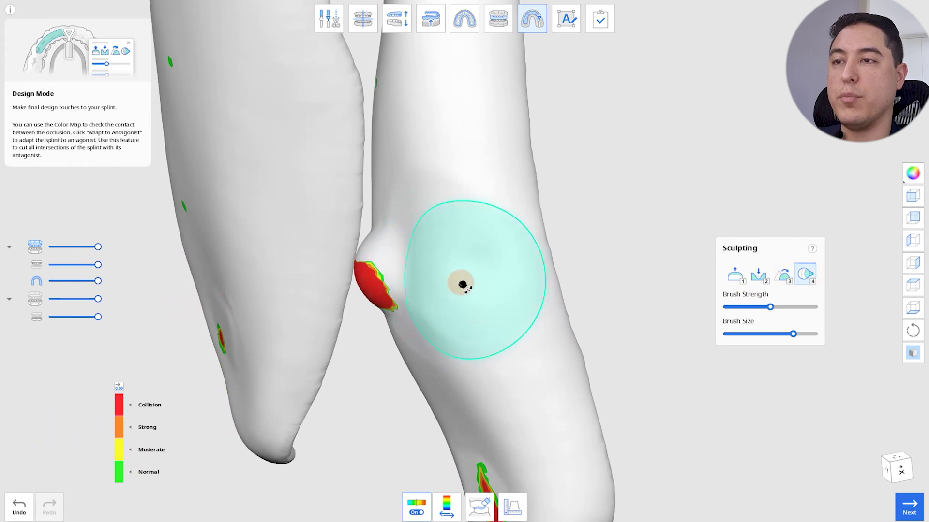
drag(458, 284, 395, 285)
right_drag(417, 284, 698, 97)
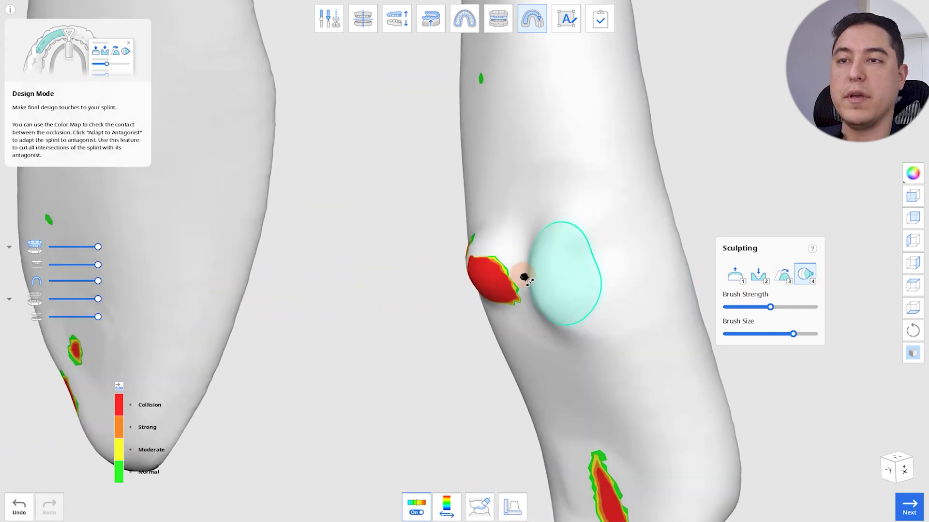
drag(735, 121, 782, 174)
key(ctrl+z)
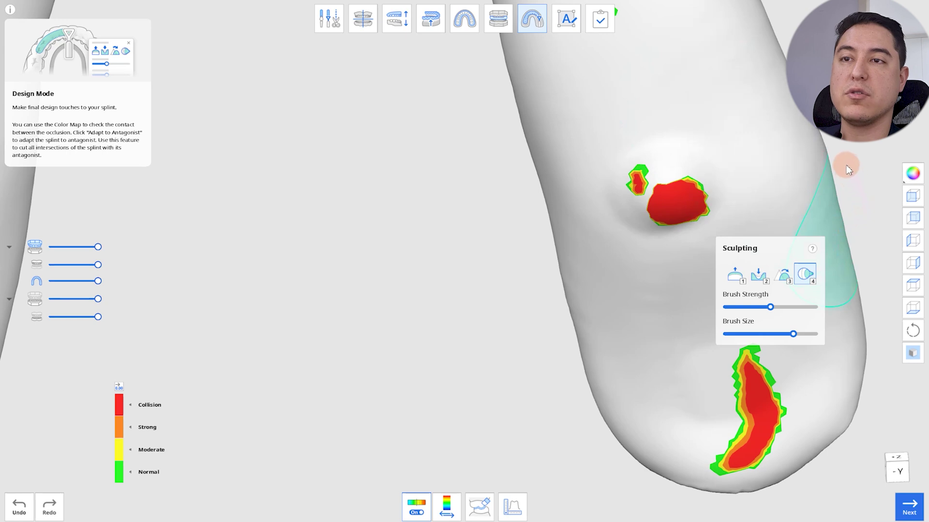
key(ctrl+z)
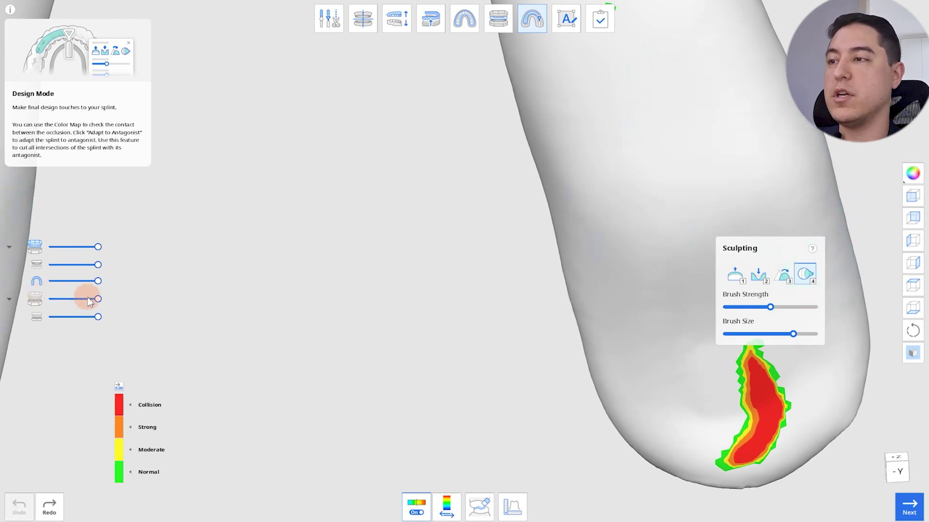
Step: Lower the splint and opposing-arch transparency sliders so both are semi-transparent
drag(96, 281, 62, 282)
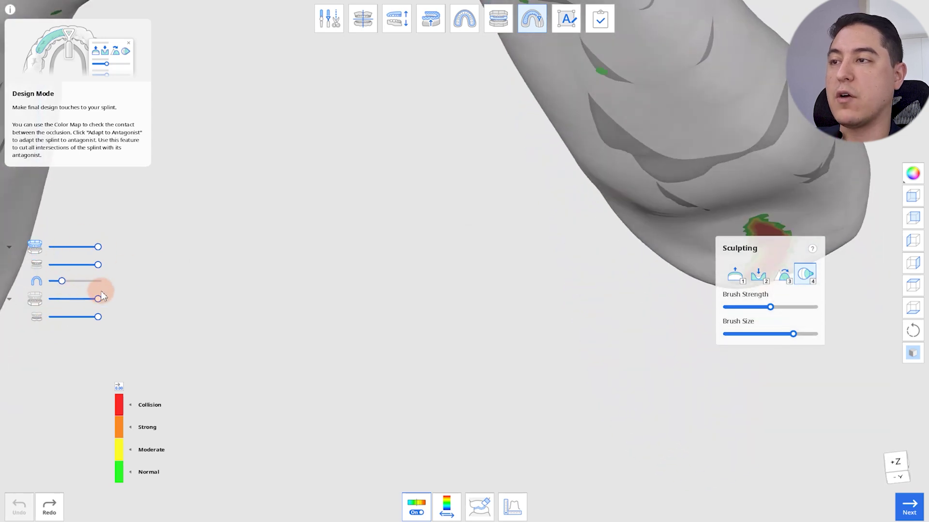
drag(98, 299, 73, 299)
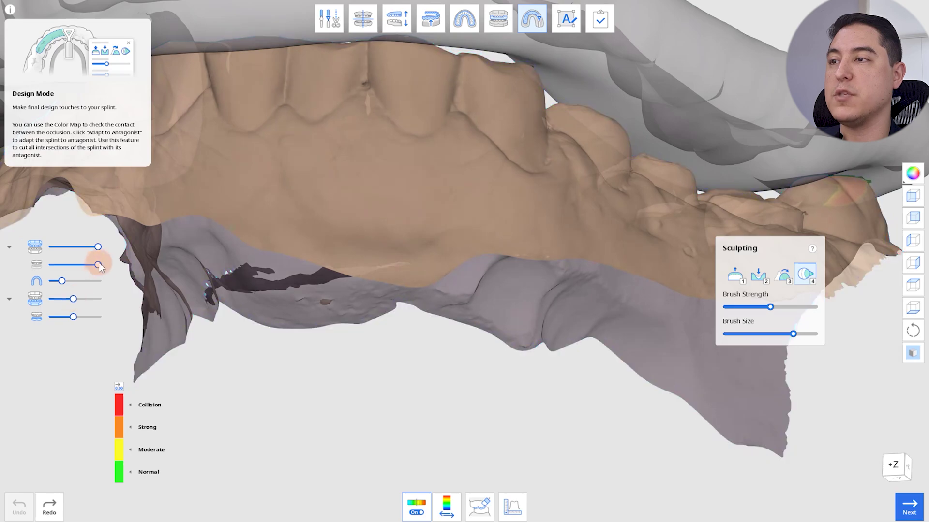
mouse_move(93, 260)
right_down()
mouse_move(250, 173)
mouse_move(568, 92)
mouse_move(649, 295)
mouse_move(677, 307)
mouse_move(621, 250)
mouse_move(663, 242)
mouse_move(663, 216)
mouse_move(684, 234)
mouse_move(633, 320)
mouse_move(763, 348)
mouse_move(808, 259)
mouse_move(645, 296)
mouse_move(567, 250)
mouse_move(636, 210)
right_up()
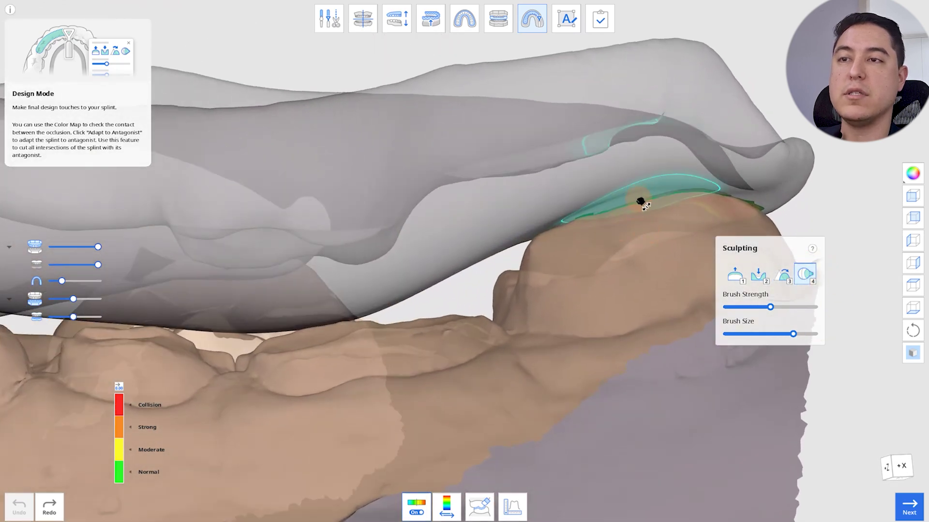
Step: Morph the splint's rear where it hits the opposing teeth, rechecking contact from several angles
drag(641, 203, 628, 211)
right_drag(628, 212, 710, 226)
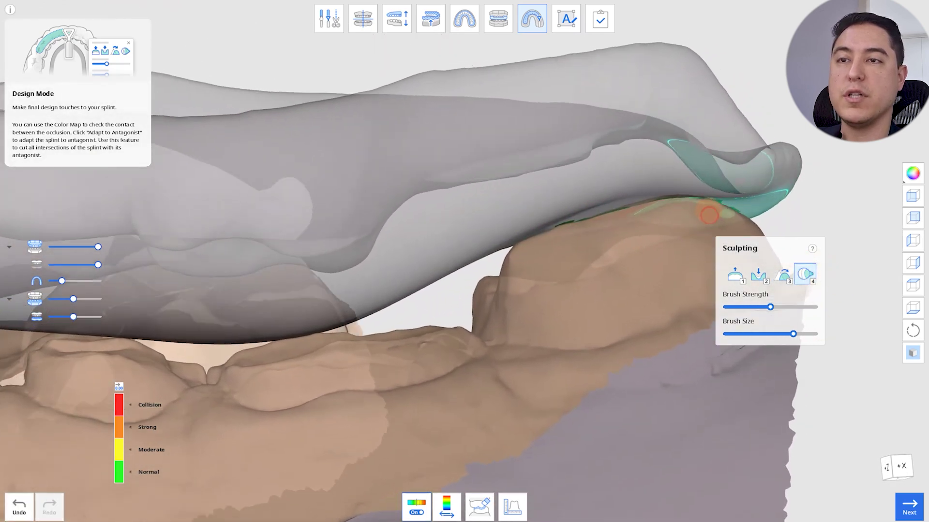
mouse_move(711, 218)
right_down()
mouse_move(616, 242)
mouse_move(645, 216)
mouse_move(608, 263)
mouse_move(475, 274)
mouse_move(489, 226)
mouse_move(434, 316)
mouse_move(341, 356)
mouse_move(319, 405)
mouse_move(338, 375)
mouse_move(436, 292)
mouse_move(454, 251)
right_up()
mouse_move(436, 257)
mouse_down()
mouse_move(438, 320)
mouse_move(493, 305)
mouse_move(360, 268)
mouse_up()
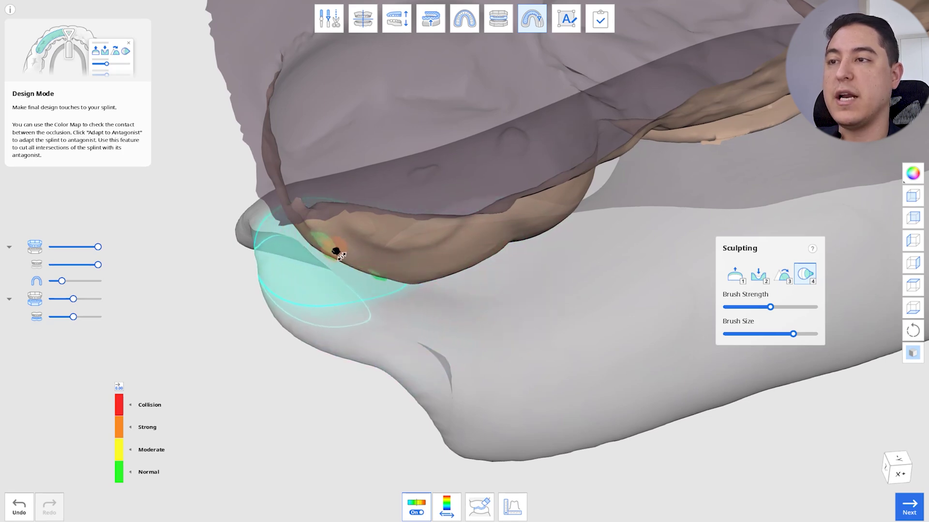
right_drag(336, 251, 309, 237)
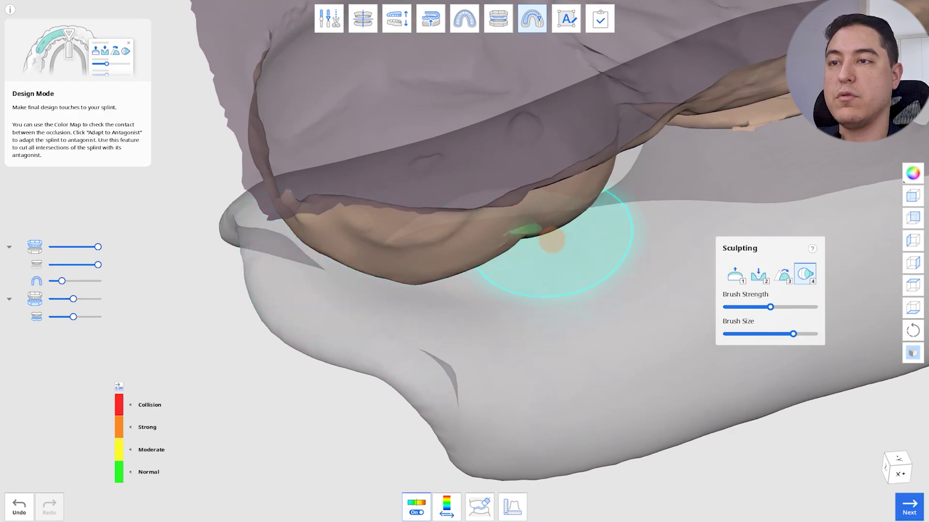
mouse_move(555, 243)
right_down()
mouse_move(523, 290)
mouse_move(493, 298)
mouse_move(643, 314)
mouse_move(669, 280)
mouse_move(663, 271)
mouse_move(789, 287)
mouse_move(587, 231)
mouse_move(517, 87)
mouse_move(529, 95)
mouse_move(547, 166)
right_up()
Step: Reshape the splint at the tooth contacts with the Smooth and Morph brushes, checking from lower and side views
click(784, 285)
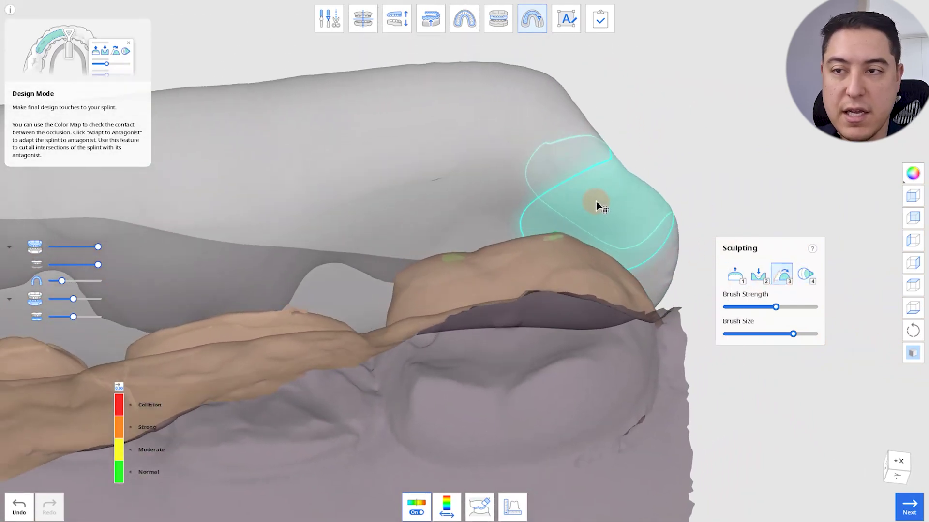
mouse_move(586, 223)
right_down()
mouse_move(611, 261)
mouse_move(558, 274)
mouse_move(772, 283)
right_up()
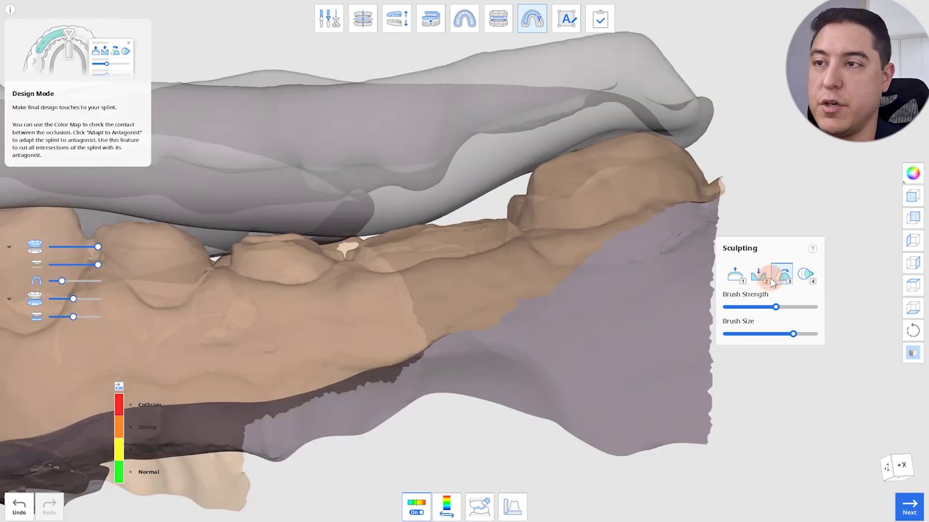
click(772, 282)
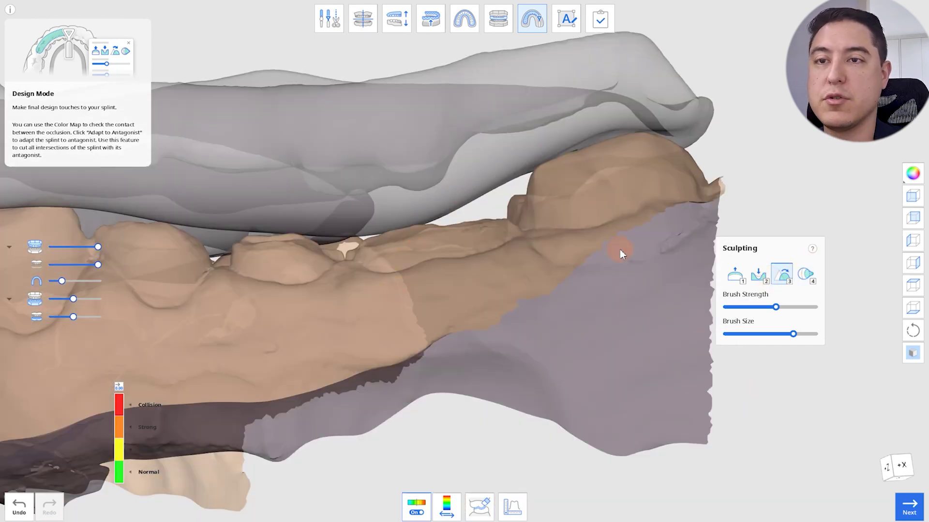
scroll(389, 226, down, 2)
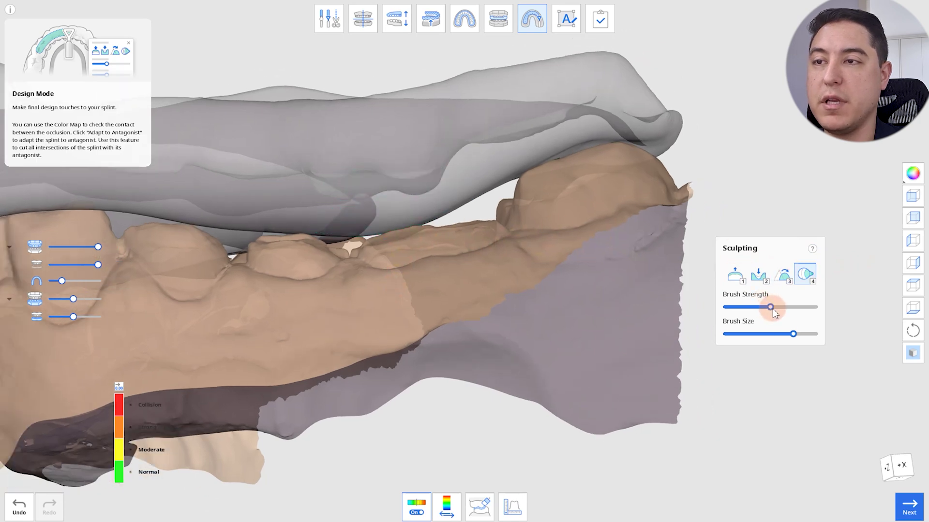
mouse_move(405, 238)
mouse_down()
mouse_move(395, 212)
mouse_move(279, 225)
mouse_move(368, 222)
mouse_up()
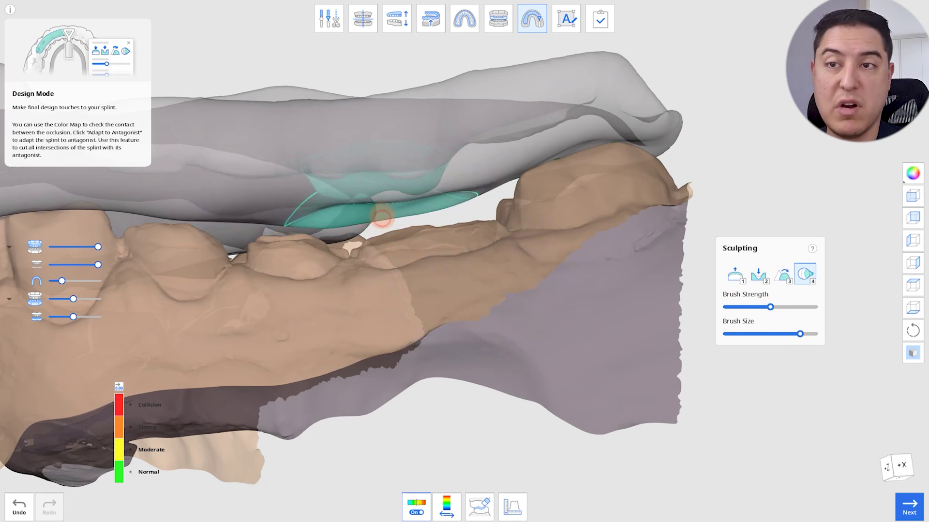
click(782, 275)
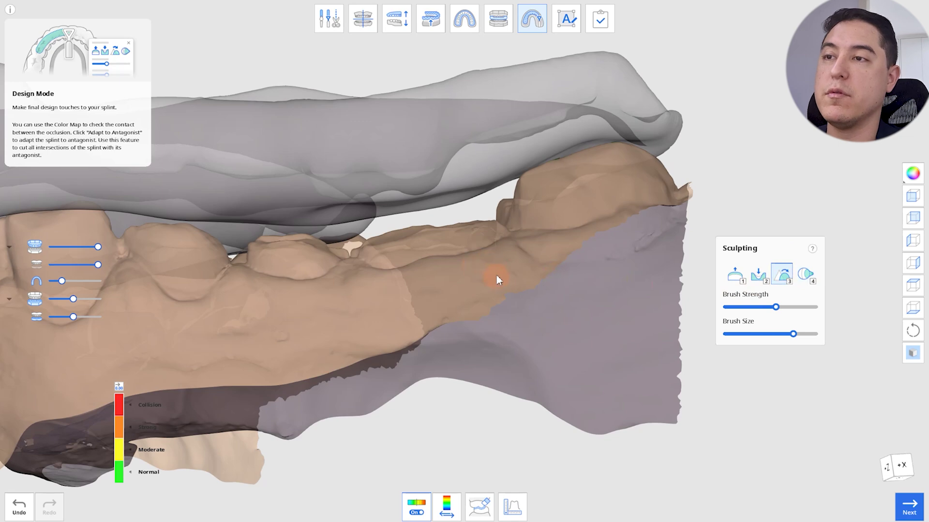
right_drag(496, 279, 448, 291)
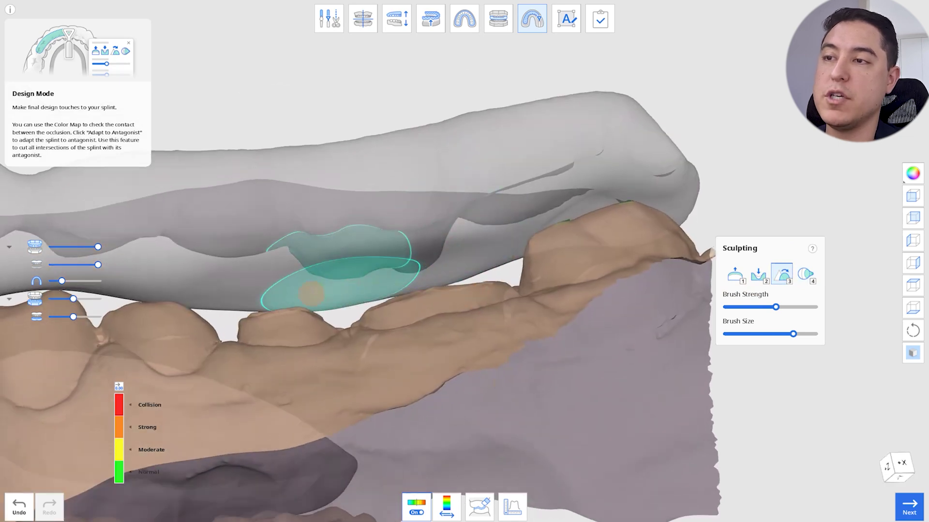
mouse_move(310, 294)
right_down()
mouse_move(767, 328)
mouse_move(467, 357)
mouse_move(404, 373)
mouse_move(556, 321)
mouse_move(438, 372)
mouse_move(326, 358)
right_up()
mouse_move(465, 348)
right_down()
mouse_move(442, 344)
mouse_move(427, 315)
right_up()
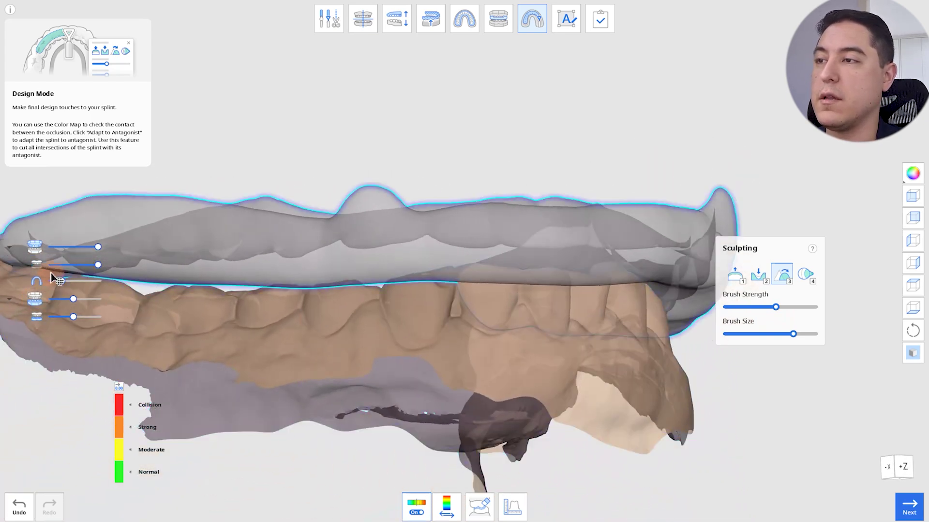
Step: Make the splint fully opaque and sculpt its outer edge away from the teeth
drag(70, 287, 90, 281)
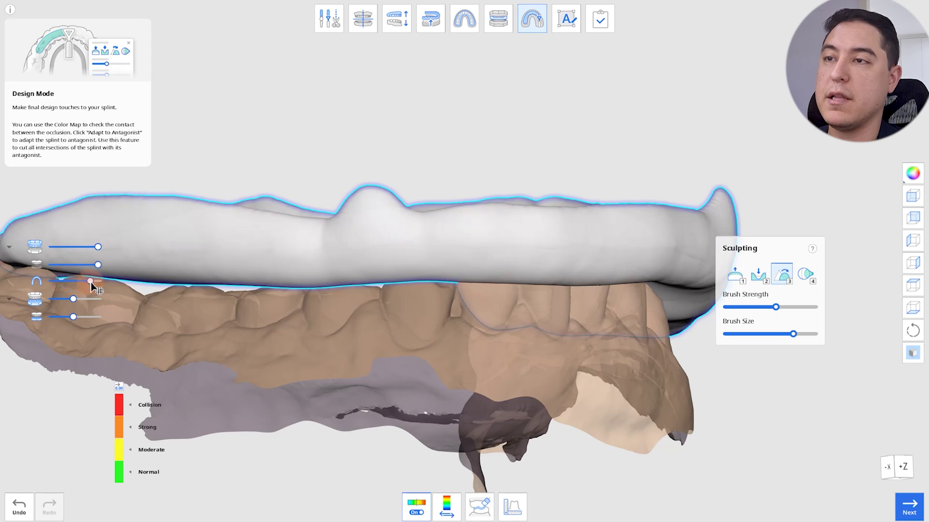
mouse_move(145, 290)
right_down()
mouse_move(474, 296)
mouse_move(363, 264)
mouse_move(440, 201)
mouse_move(645, 300)
mouse_move(571, 240)
mouse_move(492, 208)
mouse_move(593, 261)
right_up()
click(805, 273)
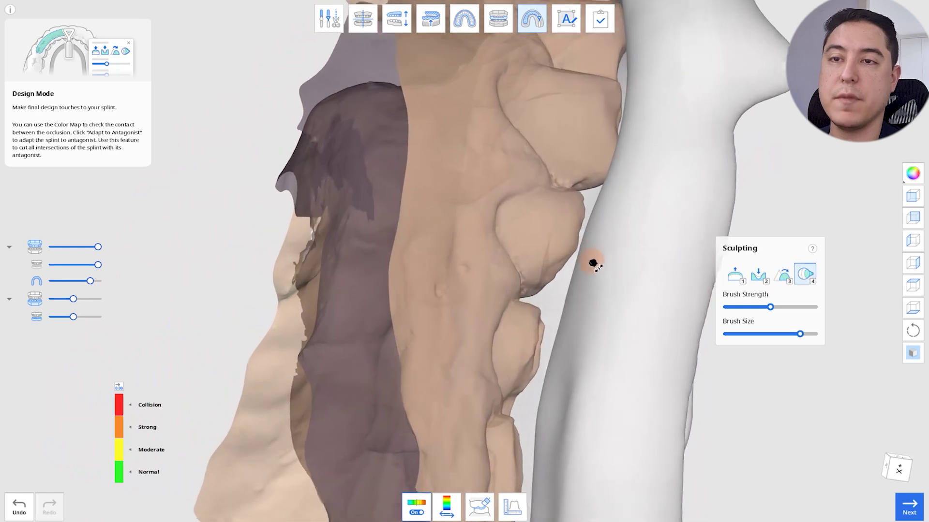
click(789, 278)
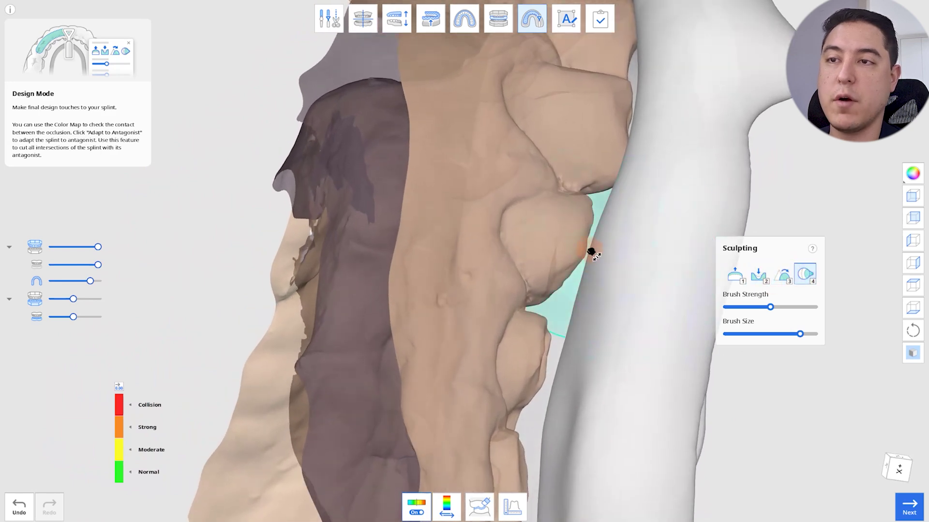
drag(591, 251, 595, 250)
mouse_move(594, 252)
right_down()
mouse_move(690, 279)
mouse_move(449, 284)
mouse_move(386, 257)
mouse_move(431, 214)
mouse_move(449, 252)
mouse_move(439, 255)
right_up()
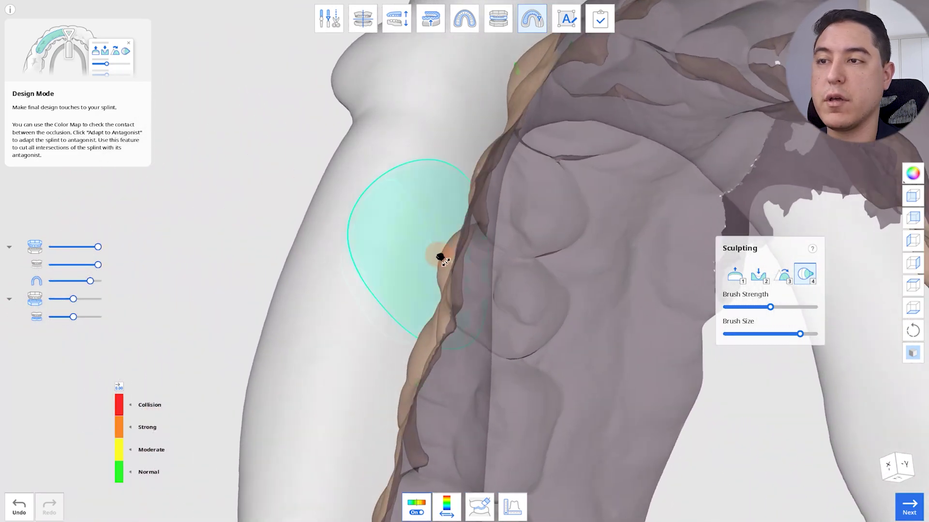
mouse_move(440, 254)
mouse_down()
mouse_move(442, 261)
mouse_move(464, 190)
mouse_move(454, 251)
mouse_up()
mouse_move(454, 251)
right_down()
mouse_move(385, 330)
mouse_move(431, 313)
mouse_move(632, 321)
right_up()
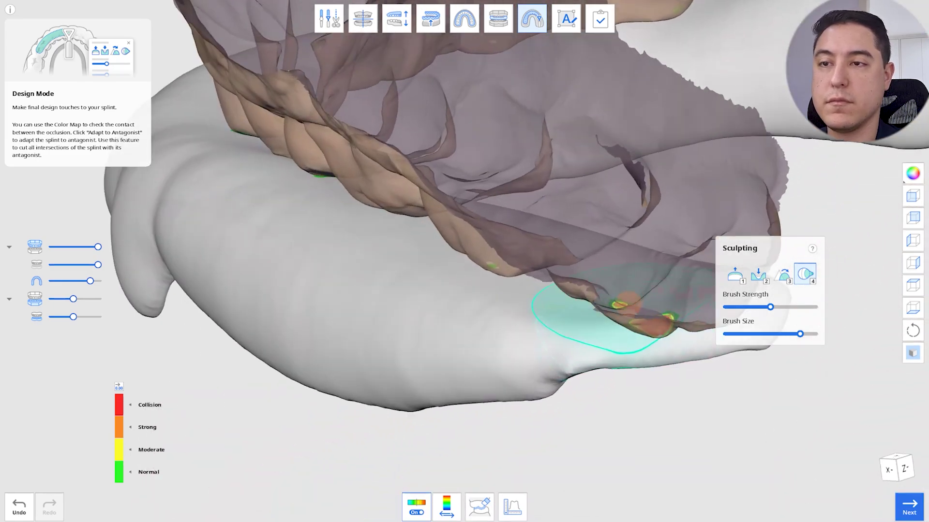
Step: Smooth the splint's rear edge with brush 3 and inspect the remaining contact points
right_drag(723, 302, 580, 325)
key(3)
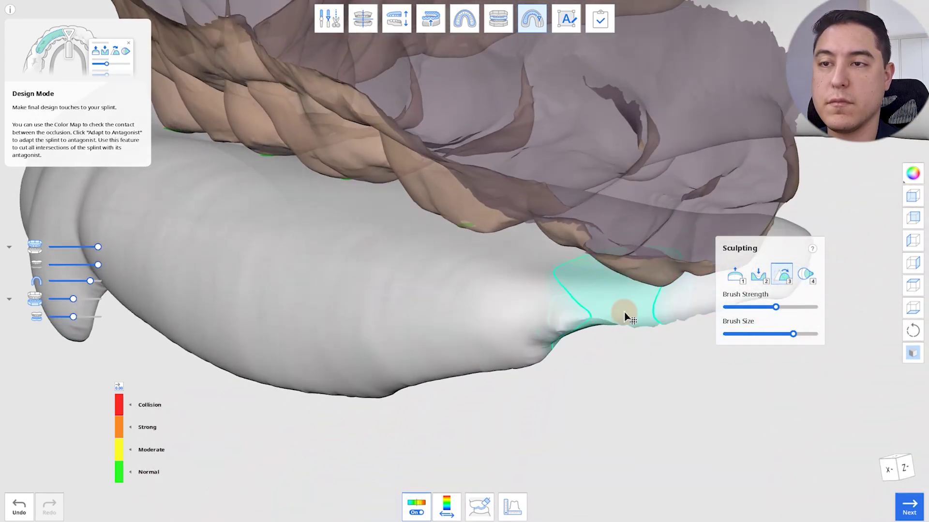
mouse_move(615, 300)
right_down()
mouse_move(337, 298)
mouse_move(518, 187)
mouse_move(494, 220)
mouse_move(629, 241)
right_up()
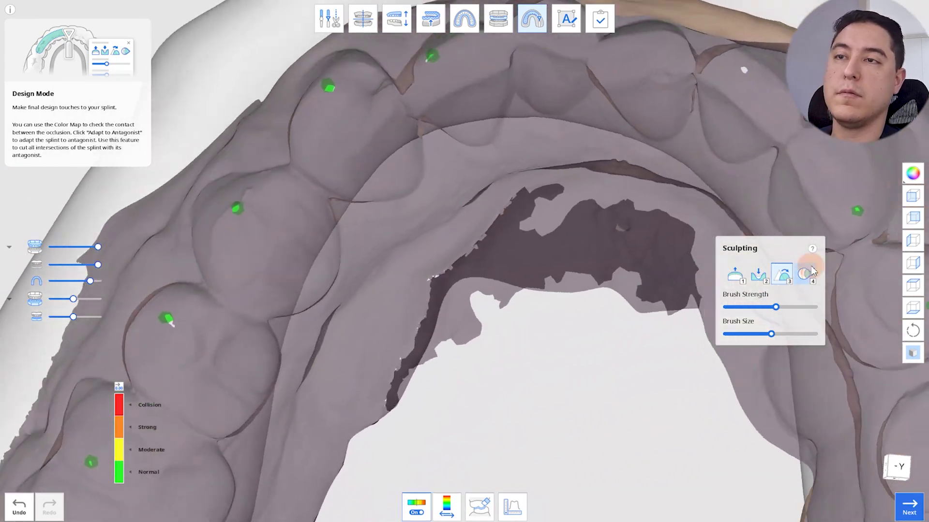
click(805, 274)
mouse_move(678, 224)
right_down()
mouse_move(435, 253)
mouse_move(493, 317)
mouse_move(385, 232)
right_up()
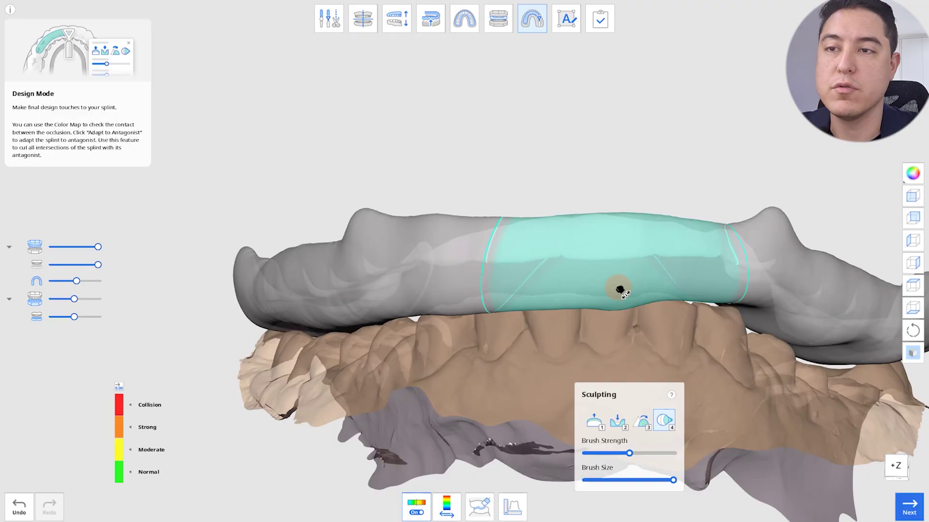
Step: Review the splint from oblique and front views, then Complete it to save to Medit Link
mouse_move(620, 290)
right_down()
mouse_move(686, 271)
mouse_move(674, 297)
mouse_move(706, 286)
right_up()
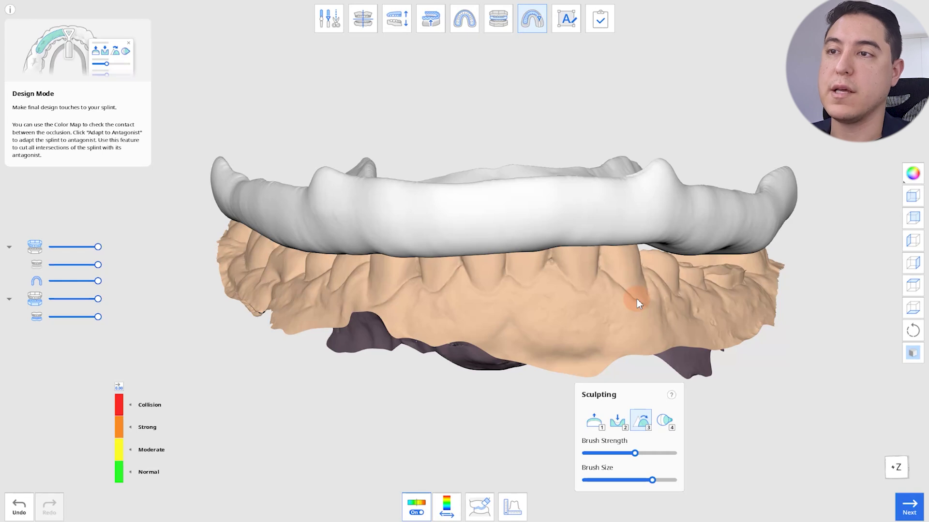
mouse_move(637, 299)
right_down()
mouse_move(667, 302)
mouse_move(655, 290)
right_up()
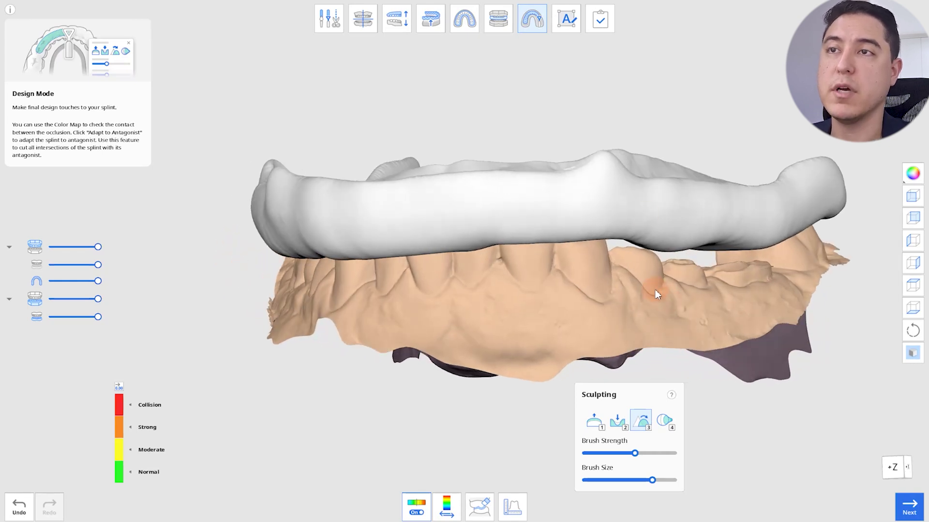
click(600, 19)
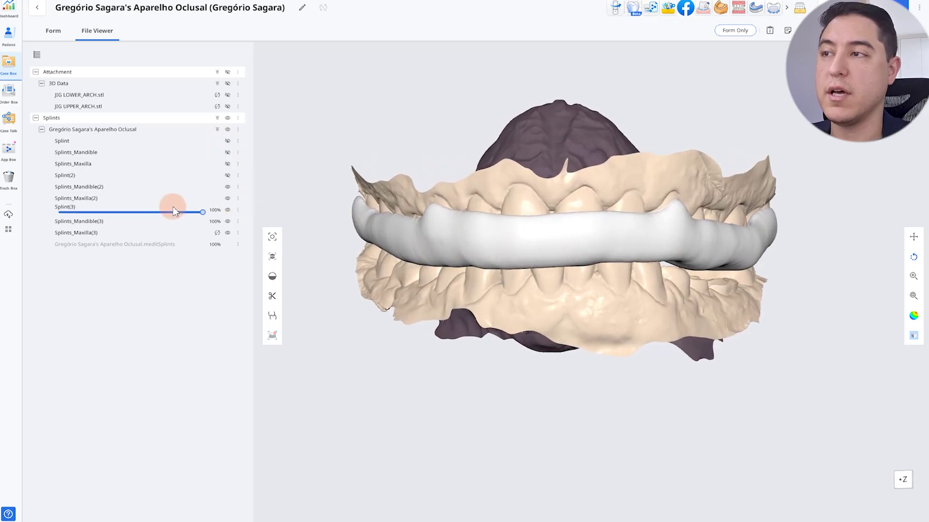
Step: Hide the earlier mandible and maxilla models and toggle the lower arch's visibility
click(214, 210)
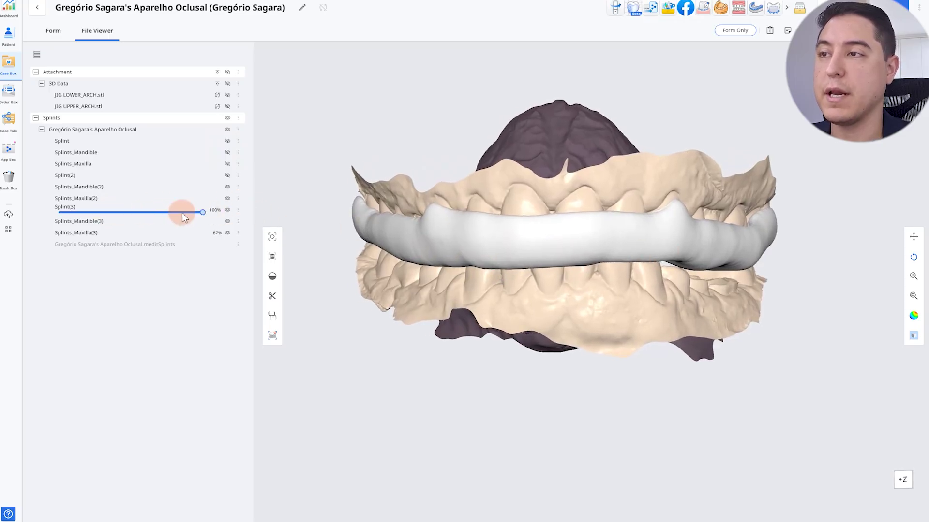
click(226, 209)
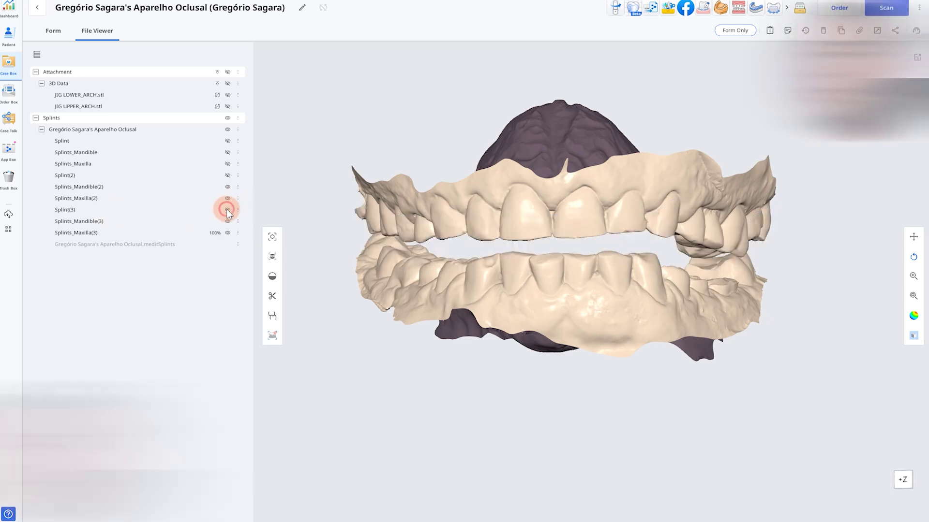
click(227, 187)
click(227, 198)
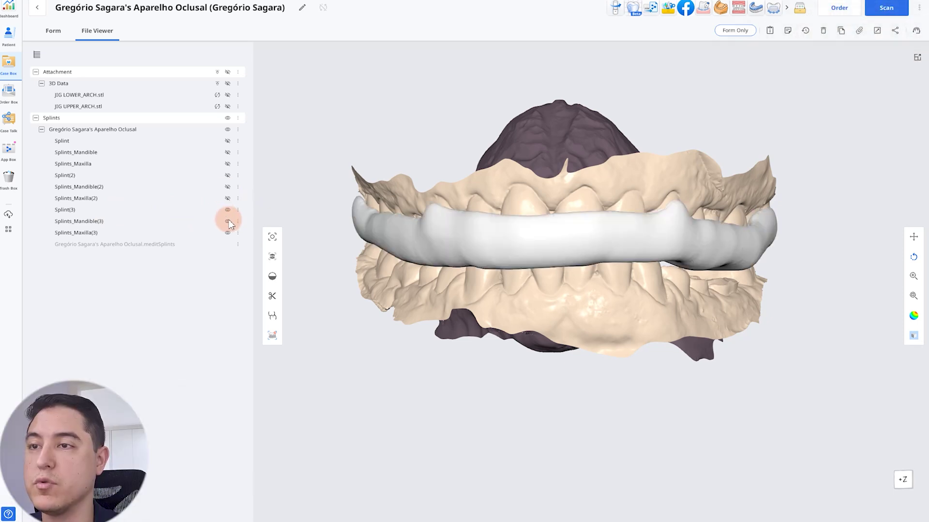
click(228, 222)
click(227, 221)
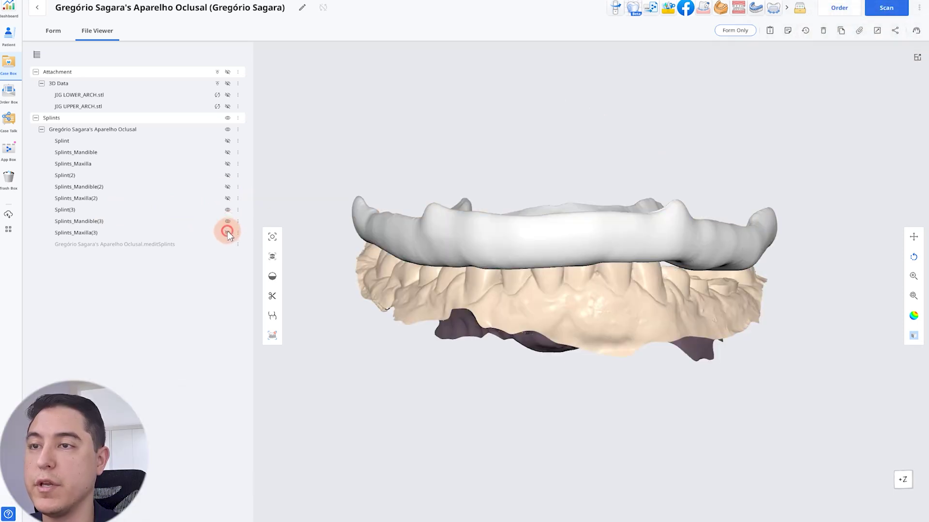
Step: Check Splint(3) seated over both arches, then choose Export from its options menu
click(227, 232)
click(227, 209)
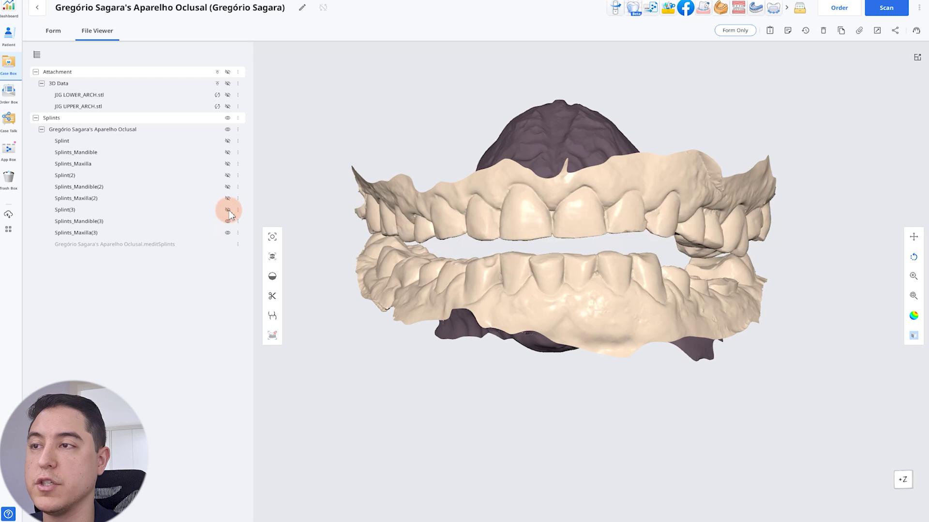
click(227, 210)
click(237, 210)
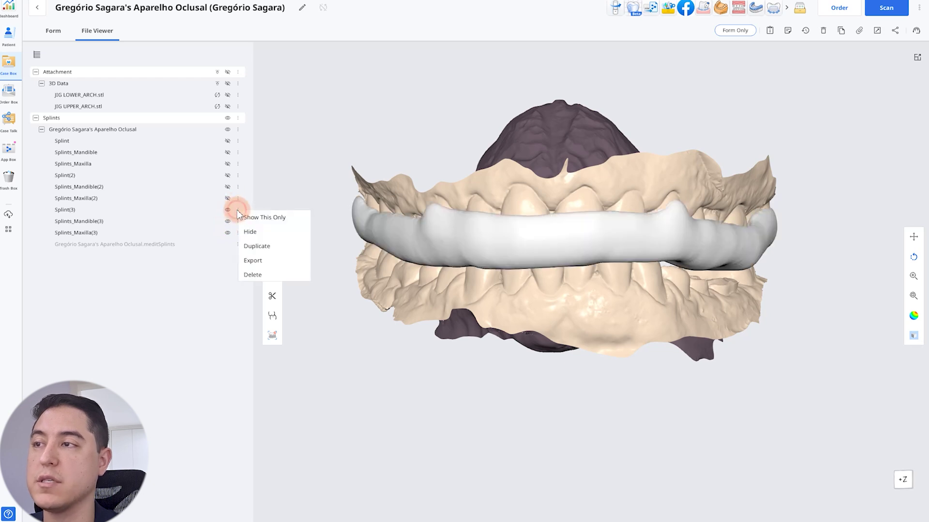
click(266, 261)
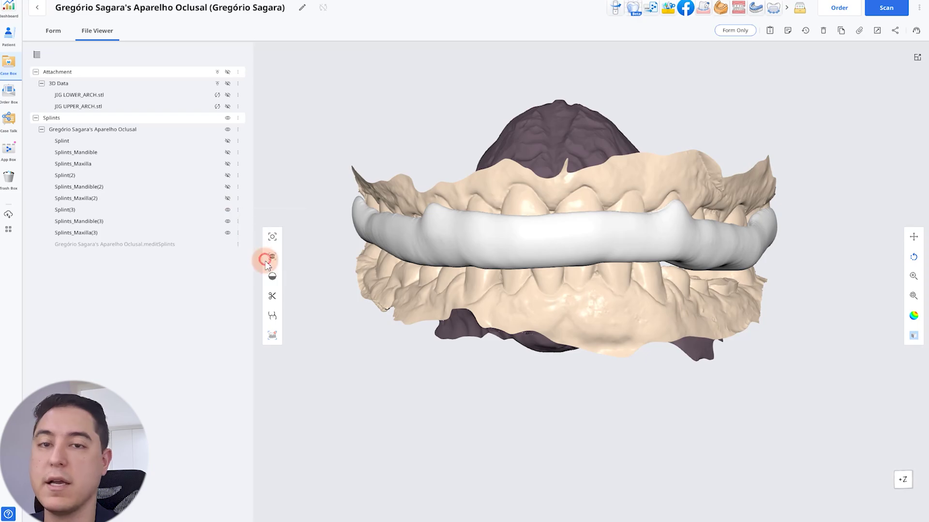